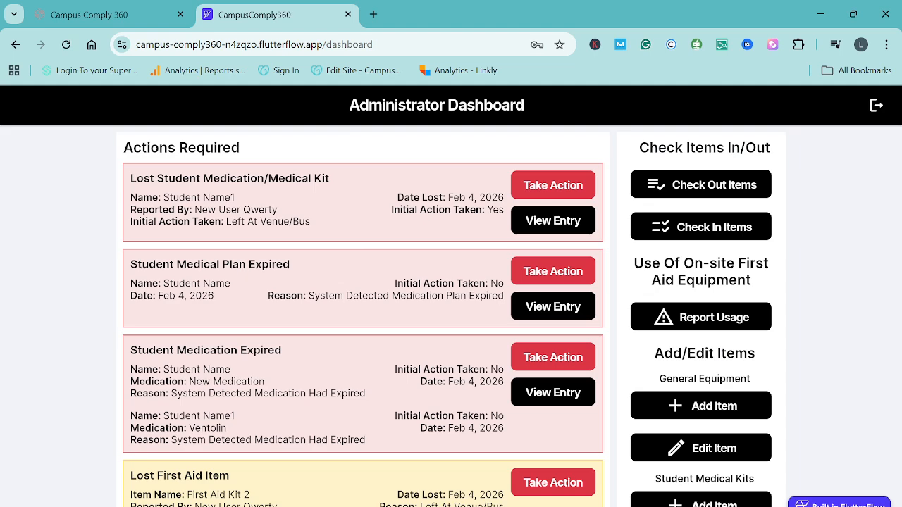
- View the lost student medication/medical kit entry for Student Name1 and read its kit information and log of actions taken
{"action": "scroll", "coordinate": [704, 353], "scroll_direction": "down", "scroll_amount": 3}
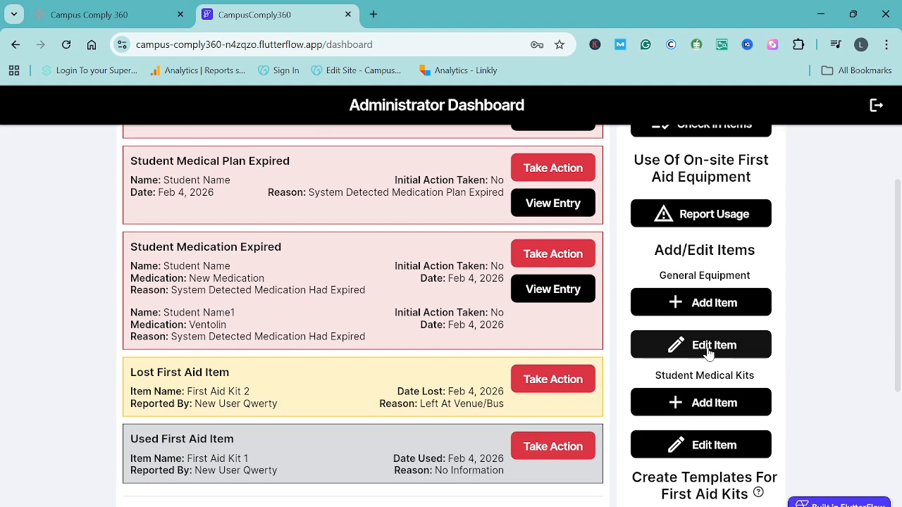
{"action": "scroll", "coordinate": [708, 352], "scroll_direction": "up", "scroll_amount": 3}
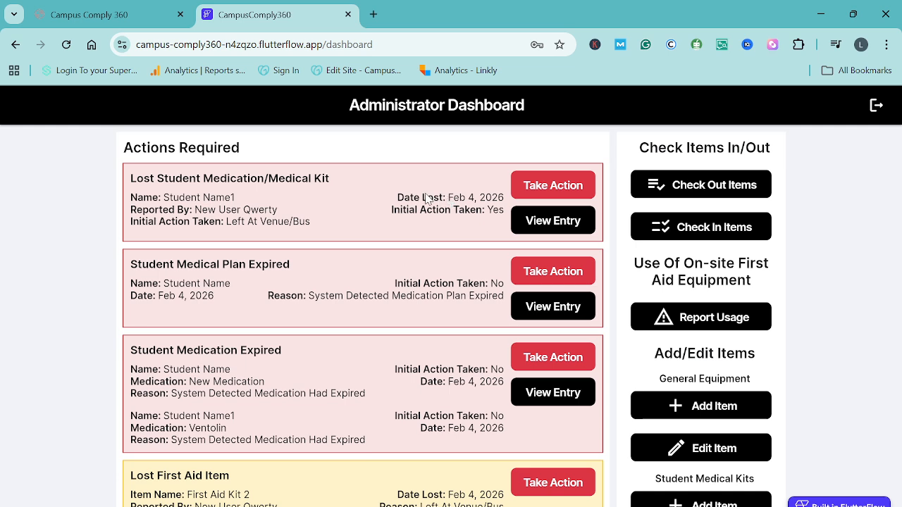
{"action": "left_click", "coordinate": [554, 227]}
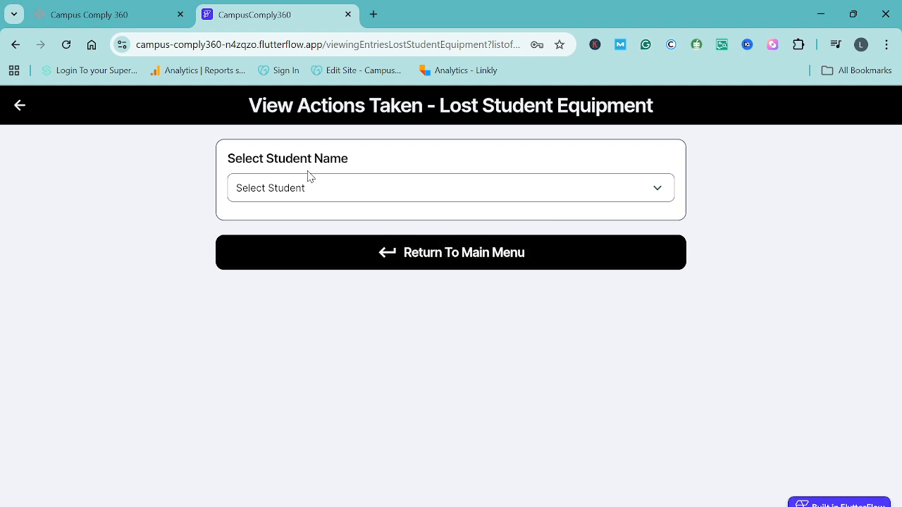
{"action": "left_click", "coordinate": [301, 198]}
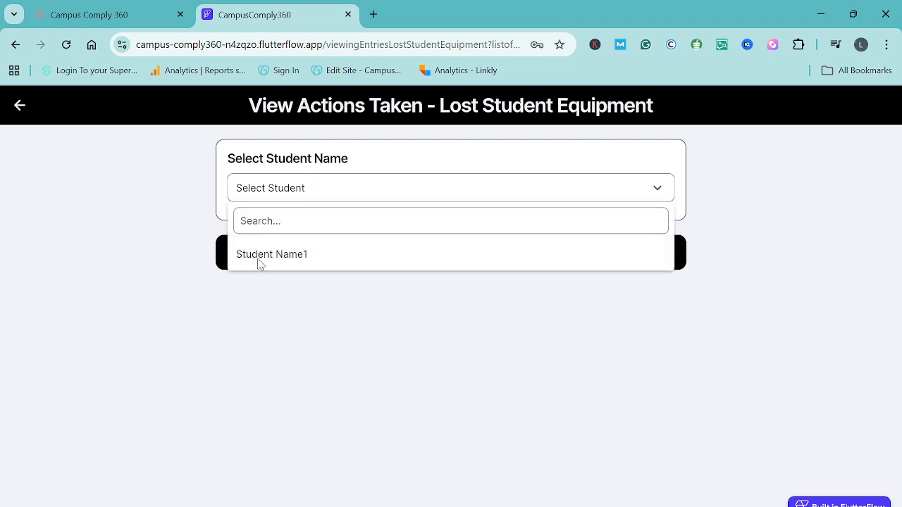
{"action": "left_click", "coordinate": [268, 259]}
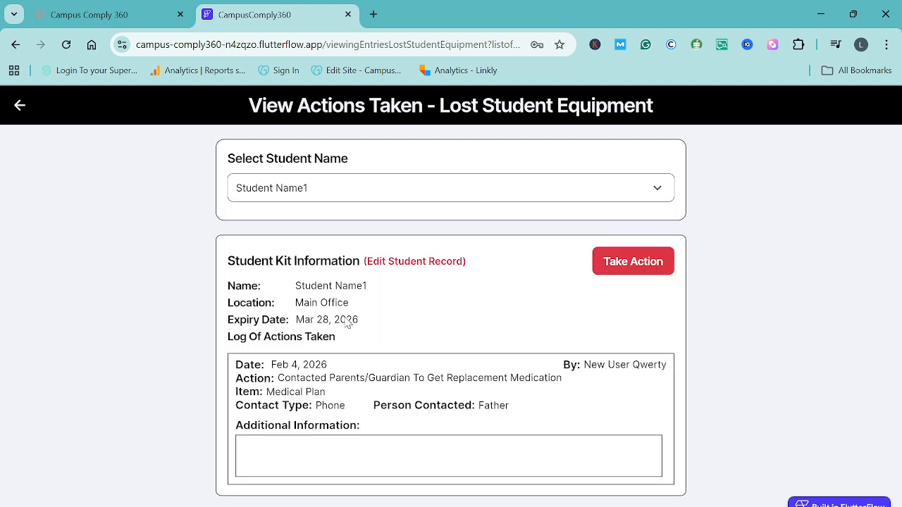
{"action": "scroll", "coordinate": [392, 336], "scroll_direction": "down", "scroll_amount": 3}
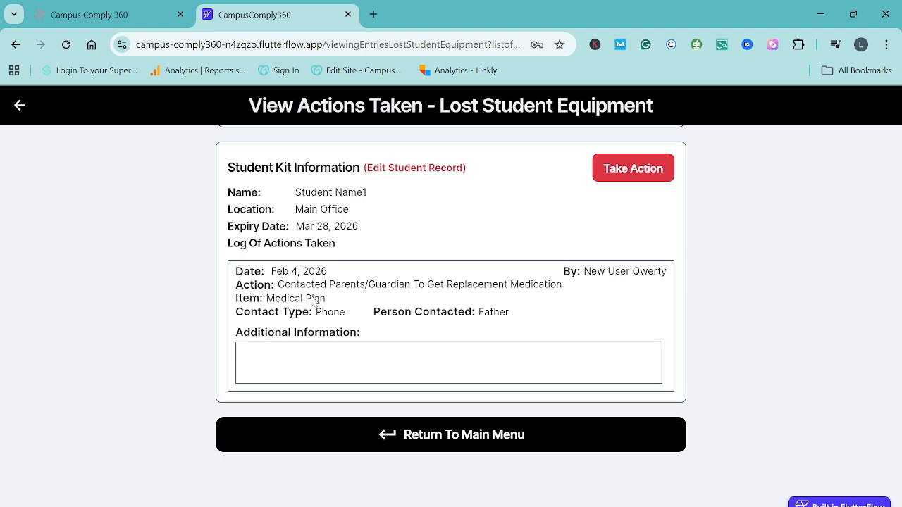
{"action": "scroll", "coordinate": [367, 327], "scroll_direction": "down", "scroll_amount": 1}
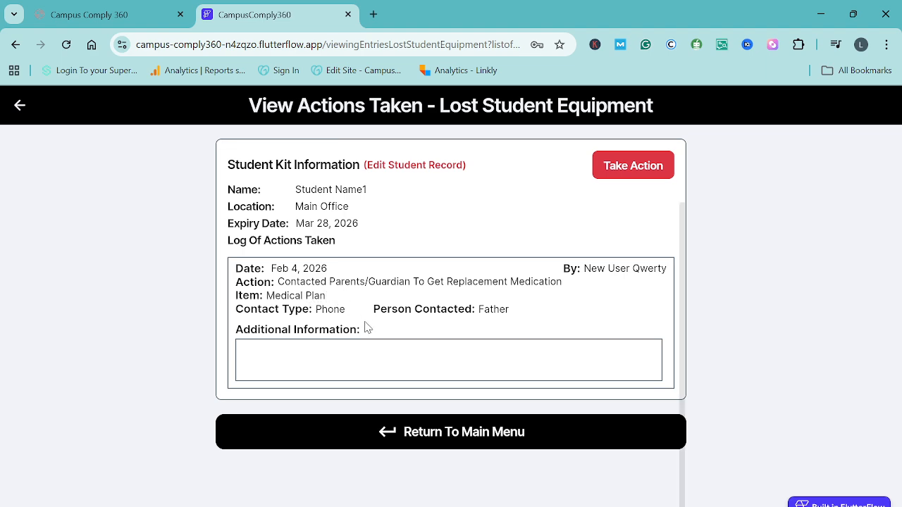
{"action": "scroll", "coordinate": [366, 327], "scroll_direction": "up", "scroll_amount": 1}
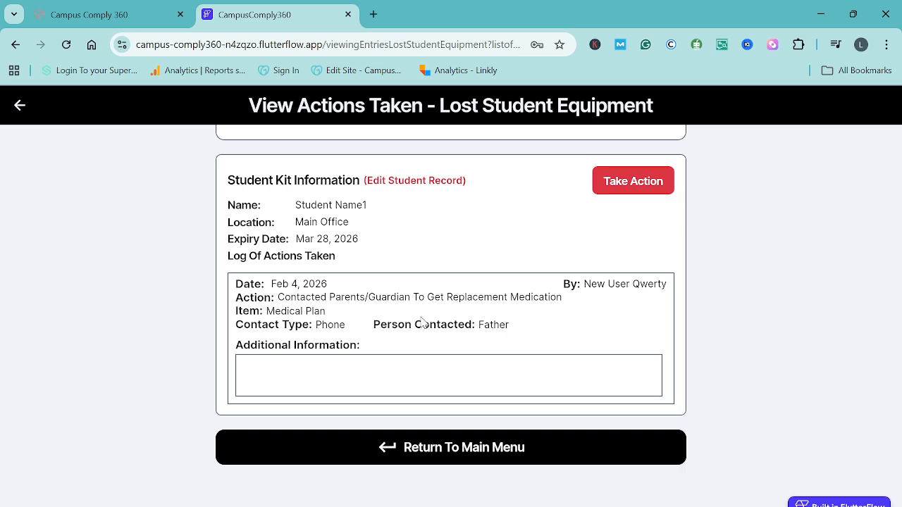
{"action": "scroll", "coordinate": [422, 320], "scroll_direction": "up", "scroll_amount": 3}
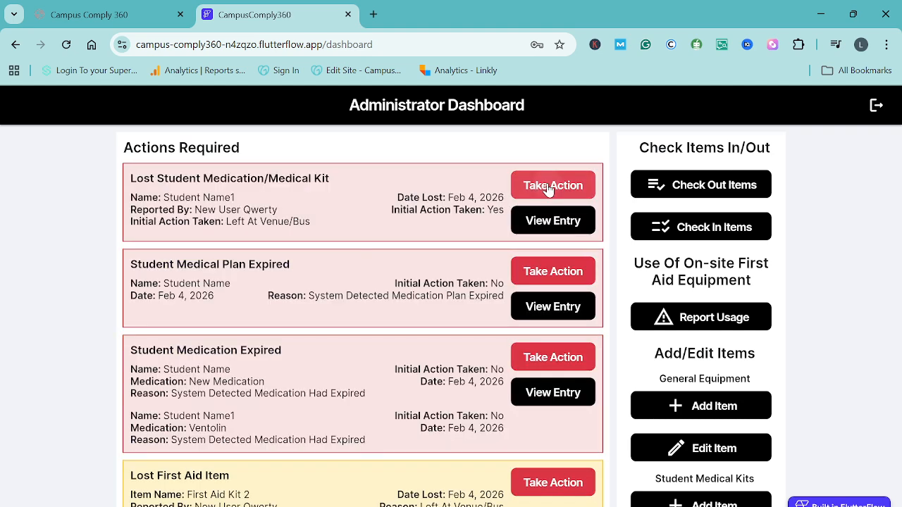
- Start taking action on the lost student medication/medical kit and select the record "Student Name1: Kit Lost - Feb 4, 2026"
{"action": "left_click", "coordinate": [550, 189]}
{"action": "left_click", "coordinate": [310, 203]}
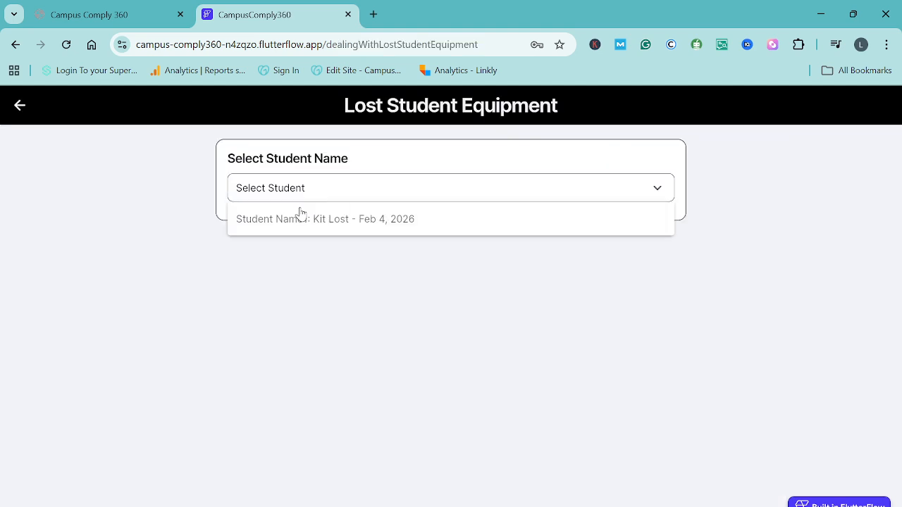
{"action": "left_click", "coordinate": [286, 230]}
{"action": "scroll", "coordinate": [369, 329], "scroll_direction": "down", "scroll_amount": 1}
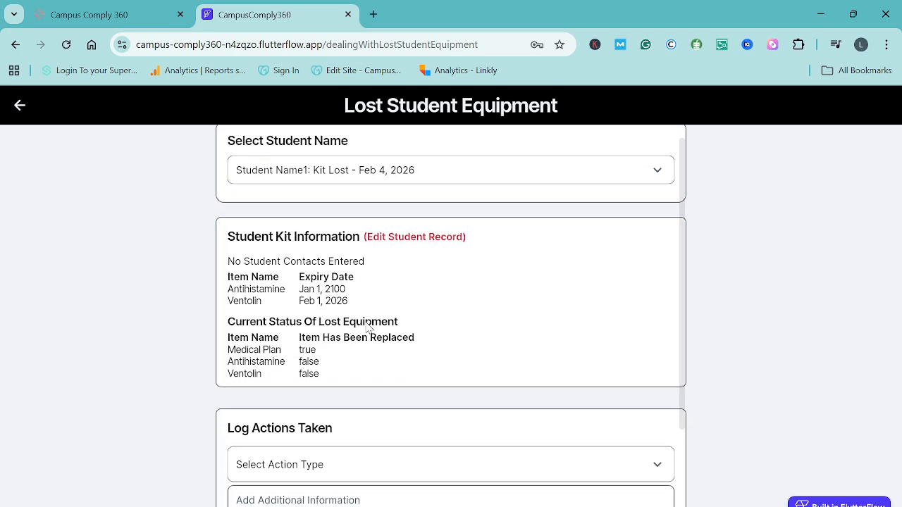
{"action": "scroll", "coordinate": [392, 306], "scroll_direction": "down", "scroll_amount": 1}
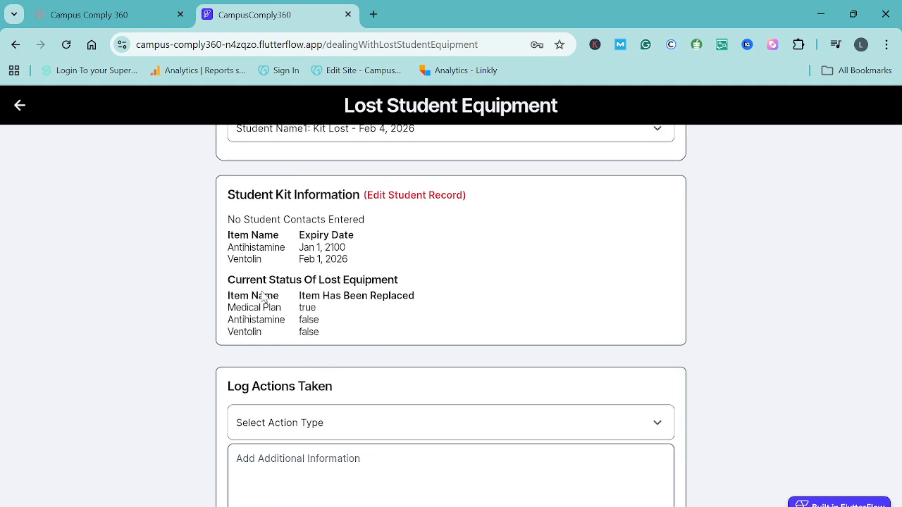
{"action": "scroll", "coordinate": [338, 321], "scroll_direction": "down", "scroll_amount": 1}
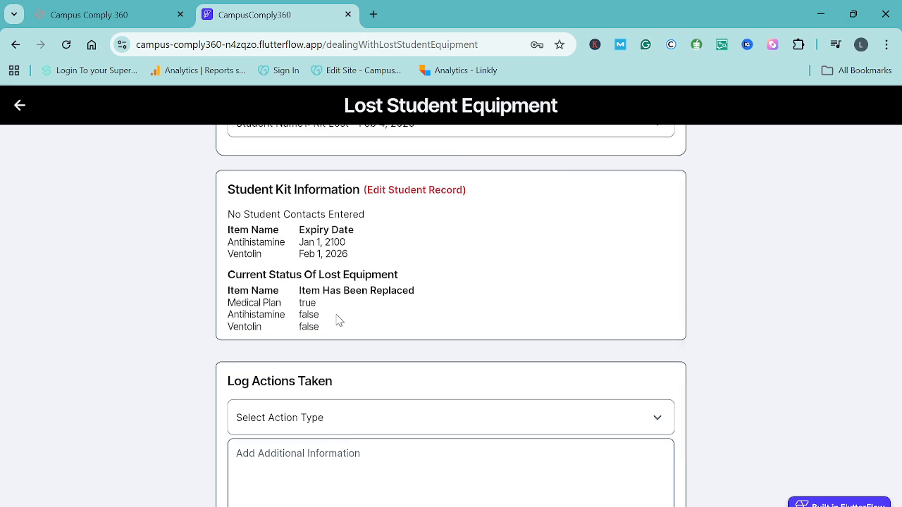
{"action": "scroll", "coordinate": [337, 319], "scroll_direction": "down", "scroll_amount": 1}
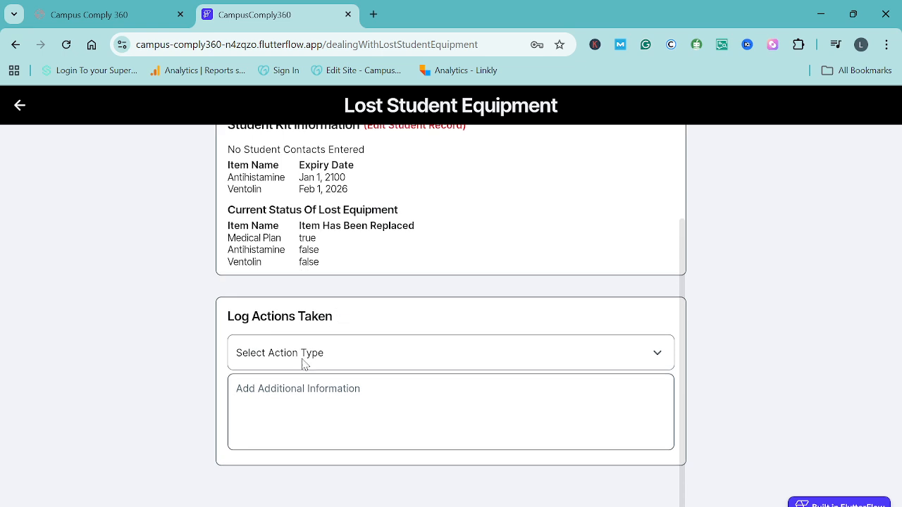
- Set the logged action type to Received Replacement Medication and choose Antihistamine as the replaced medication
{"action": "left_click", "coordinate": [299, 353]}
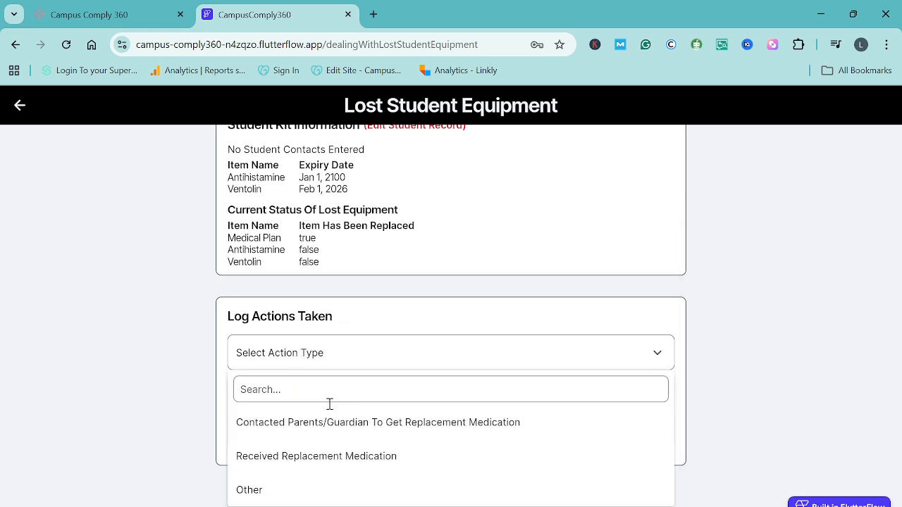
{"action": "left_click", "coordinate": [352, 456]}
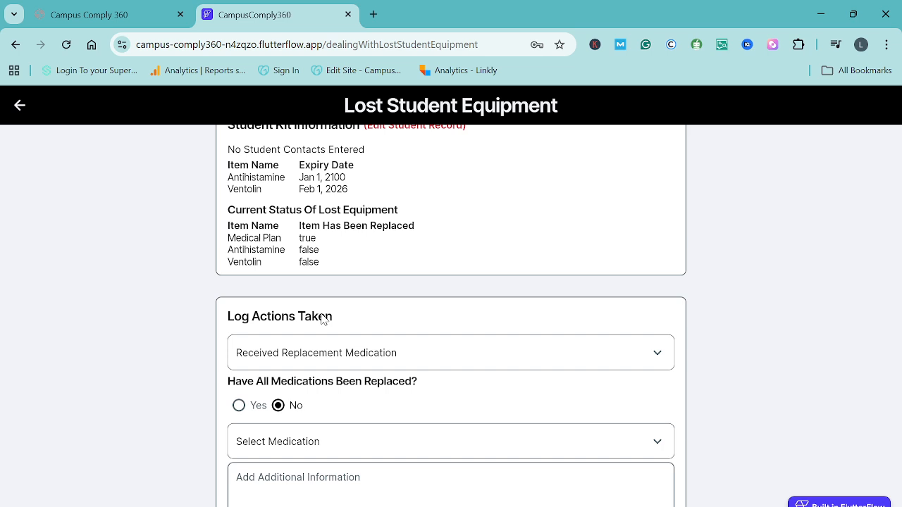
{"action": "left_click", "coordinate": [315, 449]}
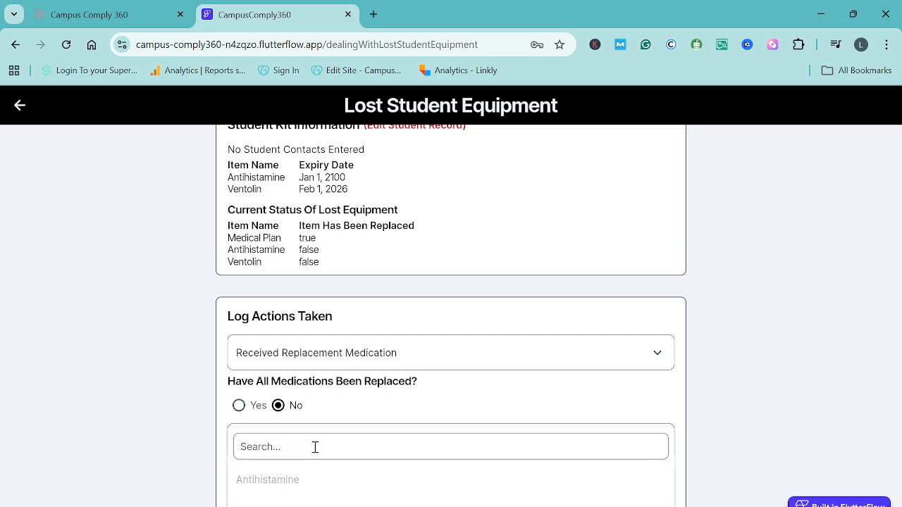
{"action": "left_click", "coordinate": [296, 482]}
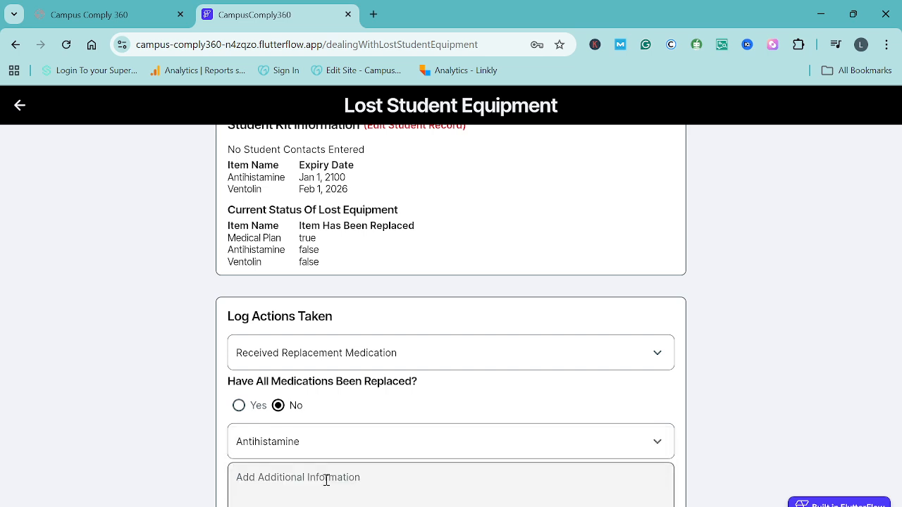
- Answer Yes to all medications having been replaced and save the logged action
{"action": "left_click", "coordinate": [238, 405]}
{"action": "scroll", "coordinate": [377, 429], "scroll_direction": "down", "scroll_amount": 3}
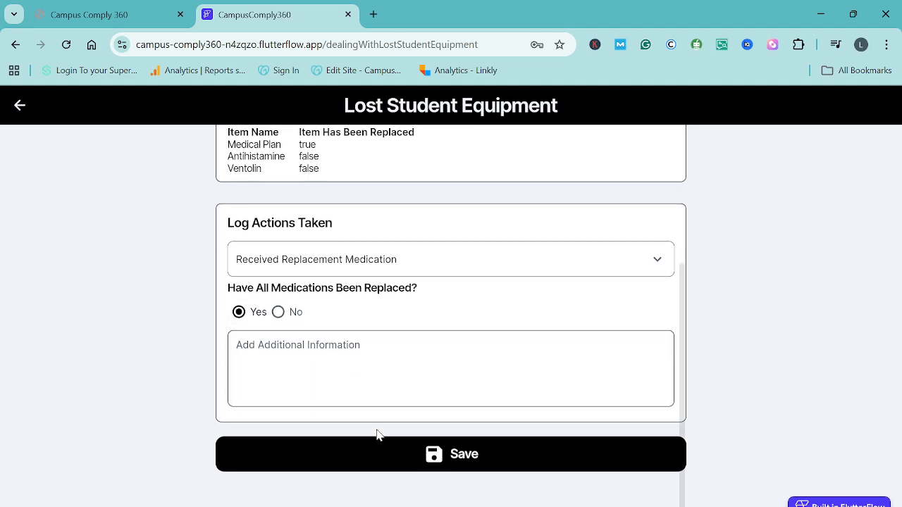
{"action": "left_click", "coordinate": [460, 454]}
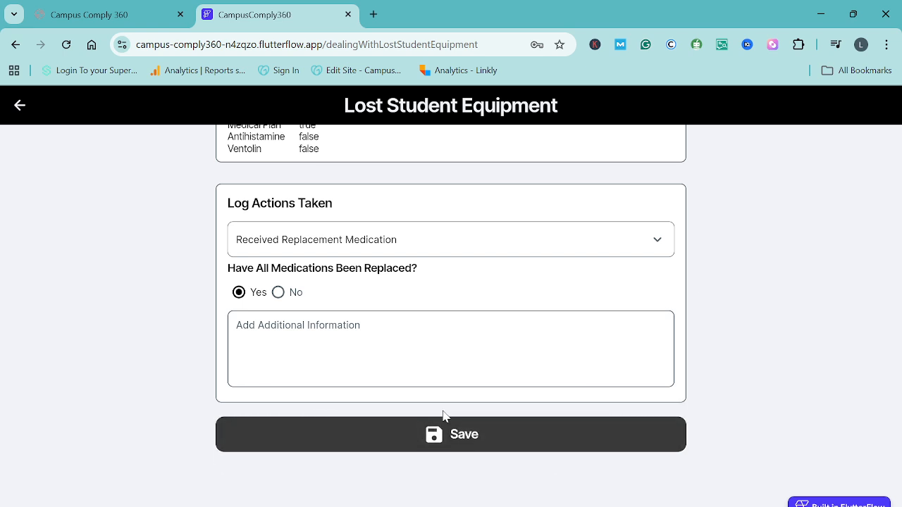
{"action": "scroll", "coordinate": [436, 423], "scroll_direction": "up", "scroll_amount": 1}
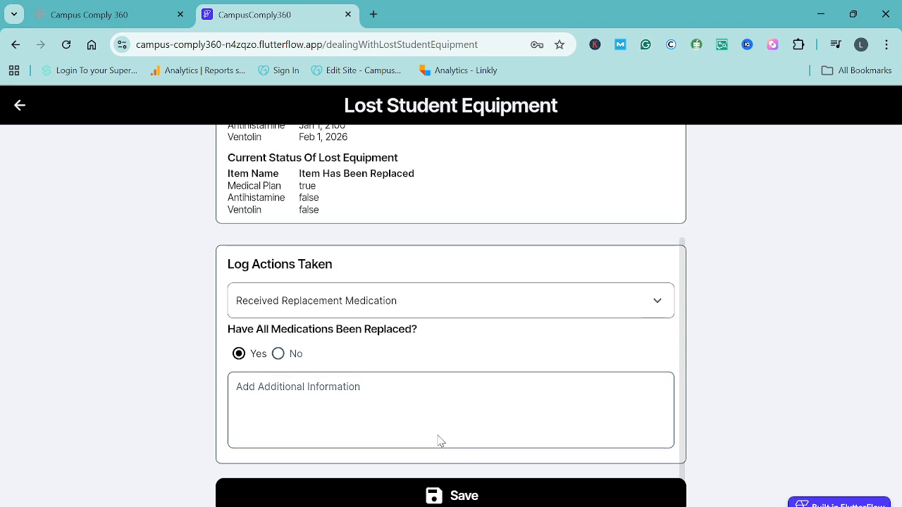
{"action": "scroll", "coordinate": [437, 440], "scroll_direction": "down", "scroll_amount": 1}
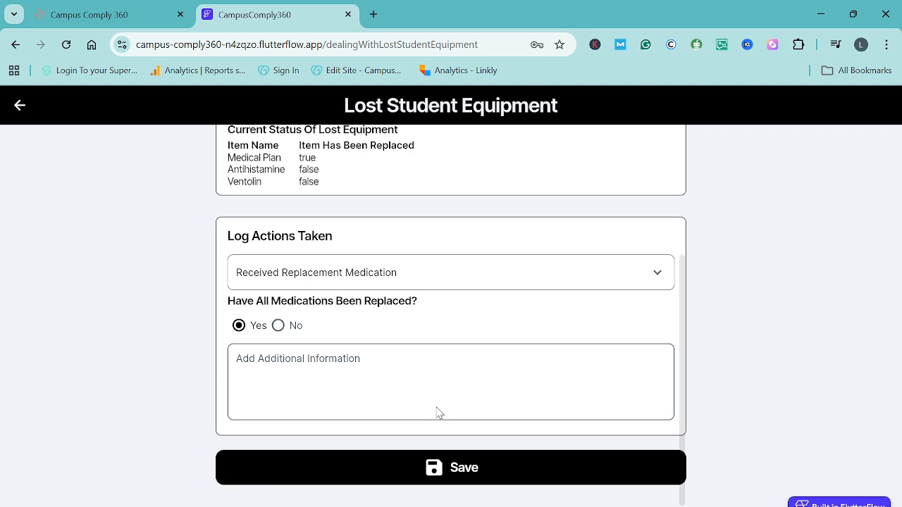
{"action": "left_click", "coordinate": [448, 472]}
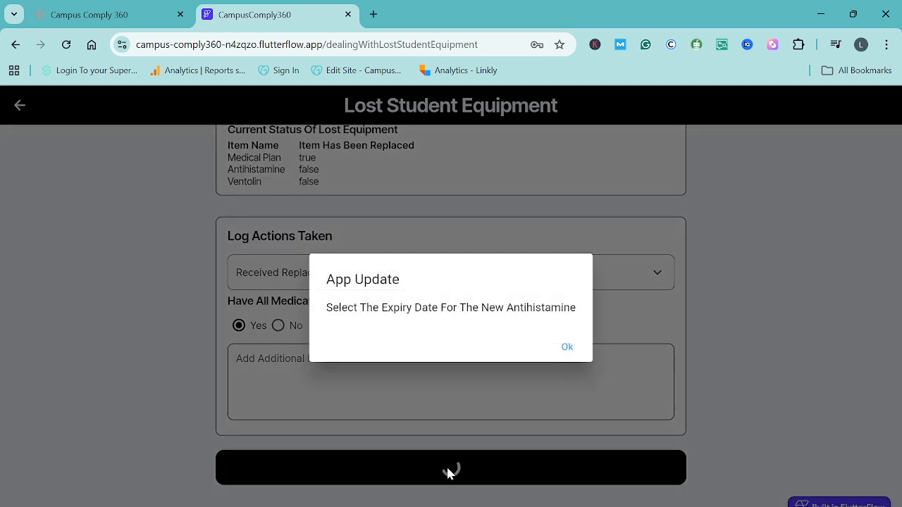
- Set the expiry date of the new Antihistamine to February 28, 2026
{"action": "left_click", "coordinate": [568, 348]}
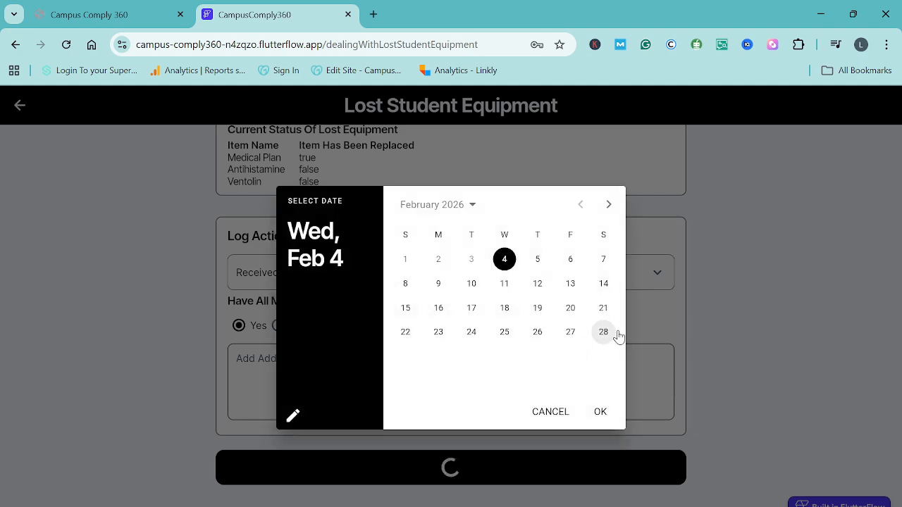
{"action": "left_click", "coordinate": [605, 334]}
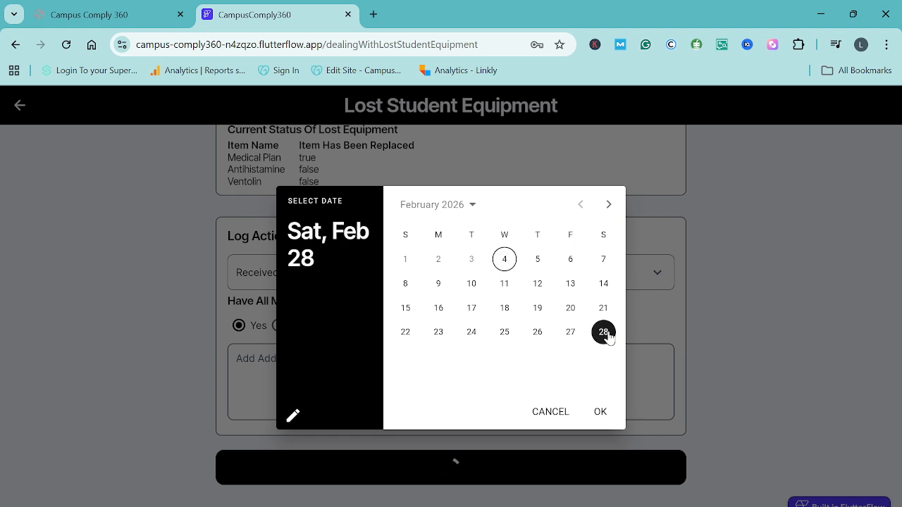
{"action": "left_click", "coordinate": [600, 413]}
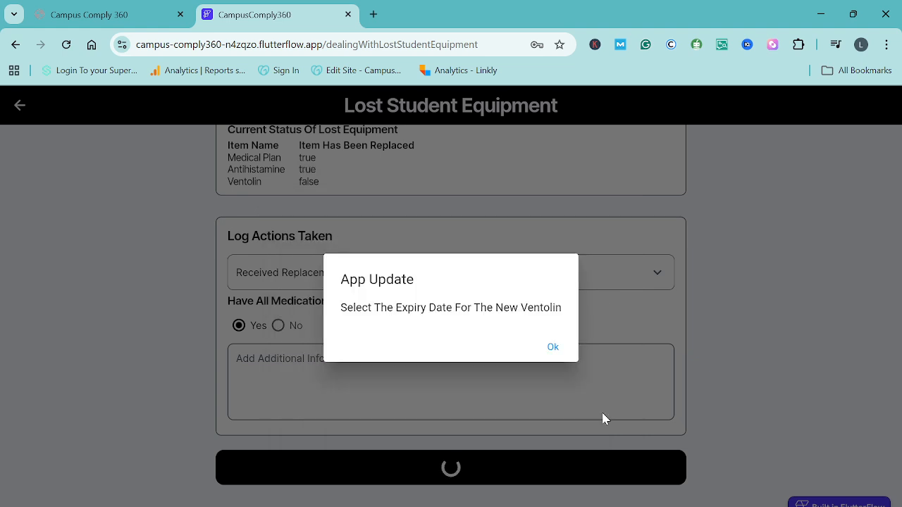
- Set the expiry date of the new Ventolin to February 28, 2026, and acknowledge the closing of the lost kit item
{"action": "left_click", "coordinate": [554, 353]}
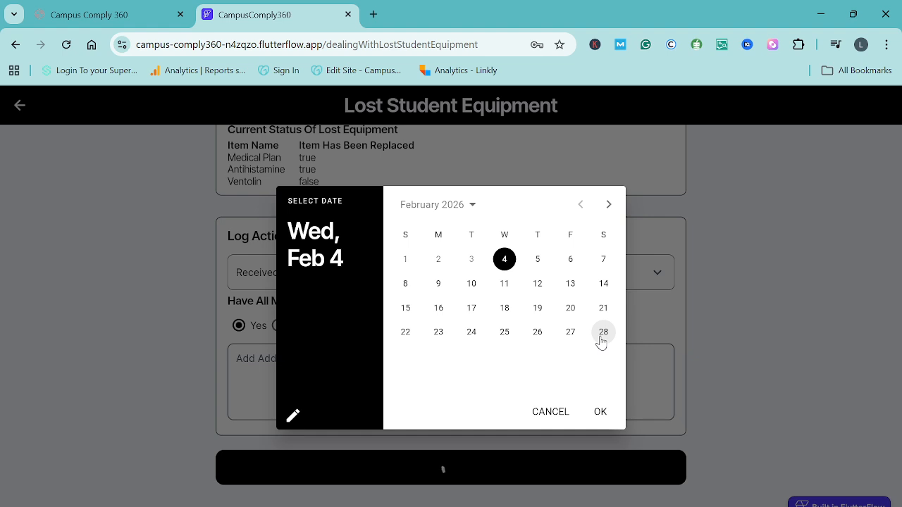
{"action": "left_click", "coordinate": [602, 337]}
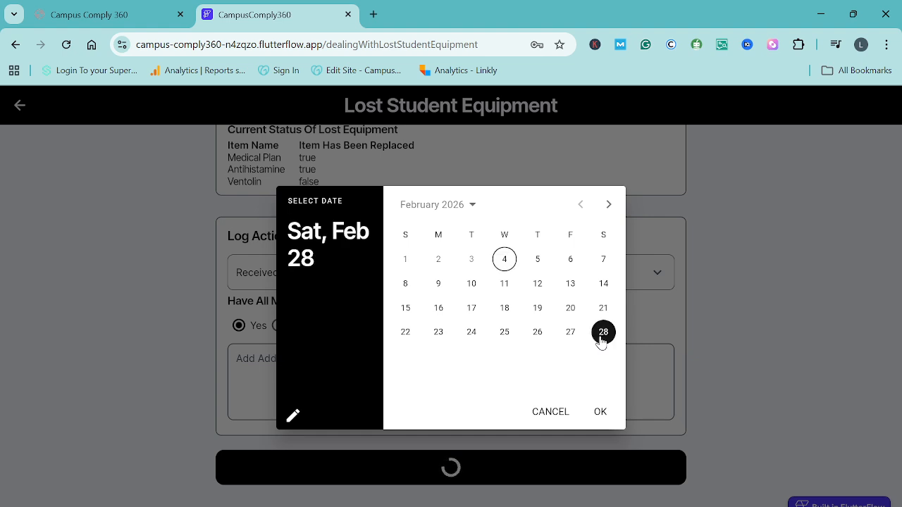
{"action": "left_click", "coordinate": [601, 413]}
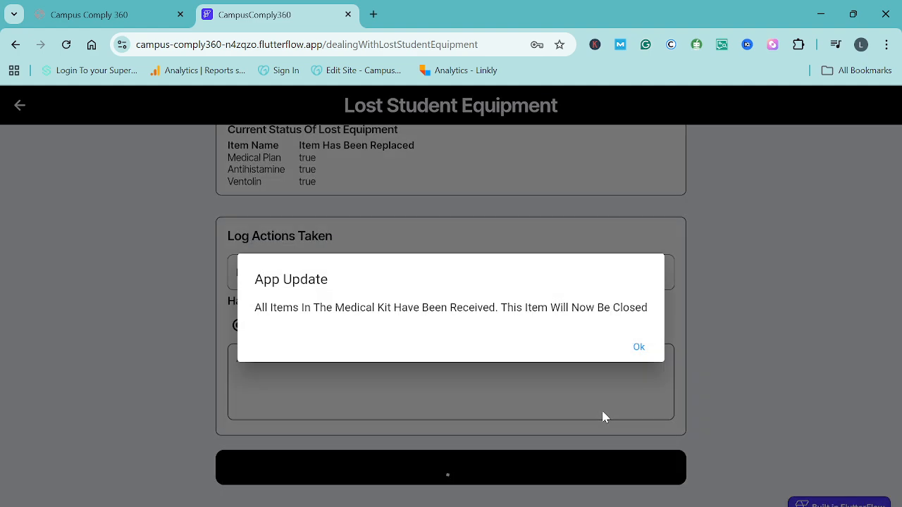
{"action": "left_click", "coordinate": [640, 347]}
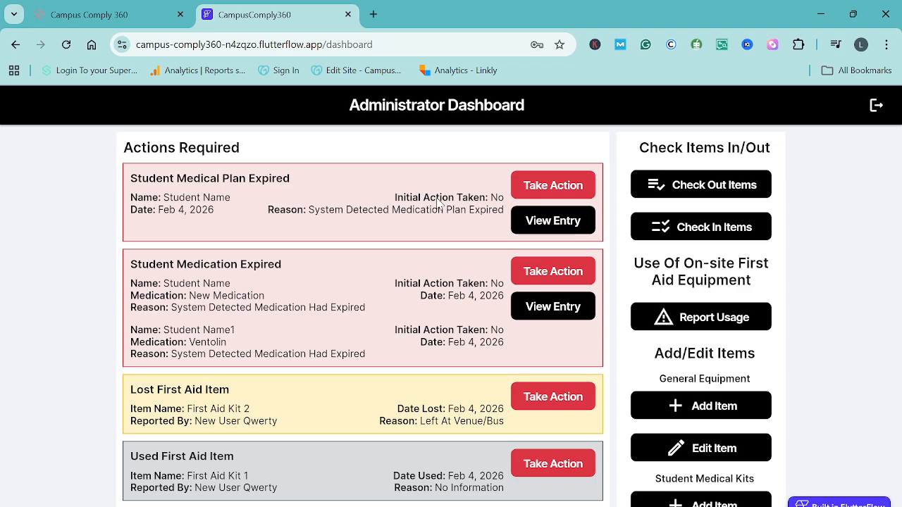
- Review the remaining required actions on the dashboard and expand the list of actions required in the next 30 days
{"action": "scroll", "coordinate": [391, 201], "scroll_direction": "down", "scroll_amount": 1}
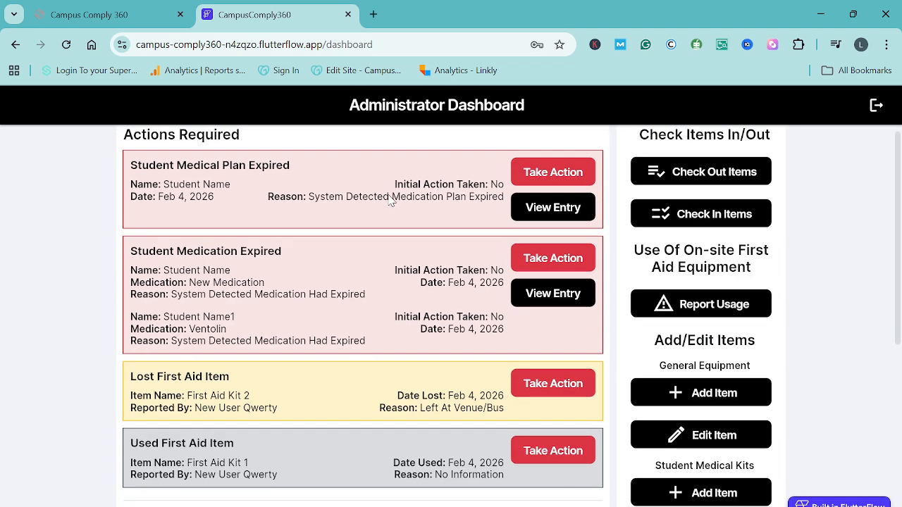
{"action": "scroll", "coordinate": [391, 201], "scroll_direction": "down", "scroll_amount": 2}
{"action": "scroll", "coordinate": [391, 200], "scroll_direction": "up", "scroll_amount": 3}
{"action": "scroll", "coordinate": [391, 201], "scroll_direction": "down", "scroll_amount": 3}
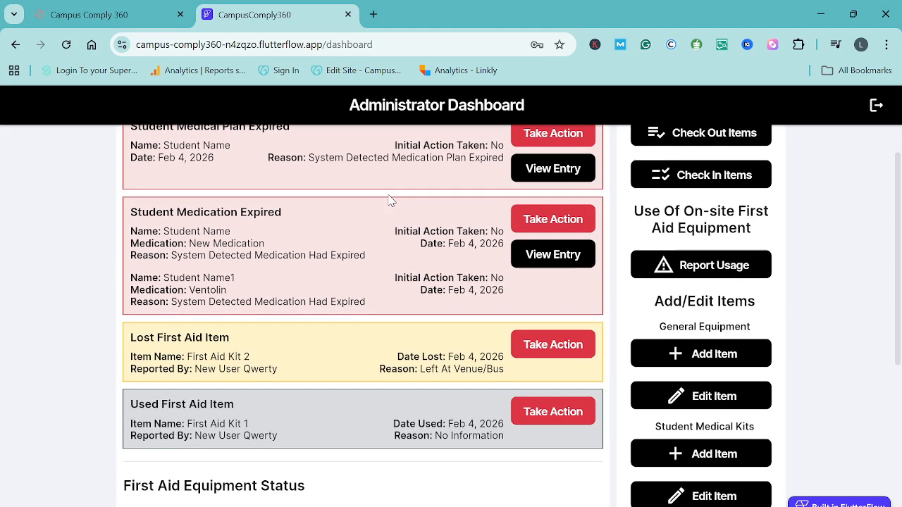
{"action": "scroll", "coordinate": [404, 443], "scroll_direction": "down", "scroll_amount": 3}
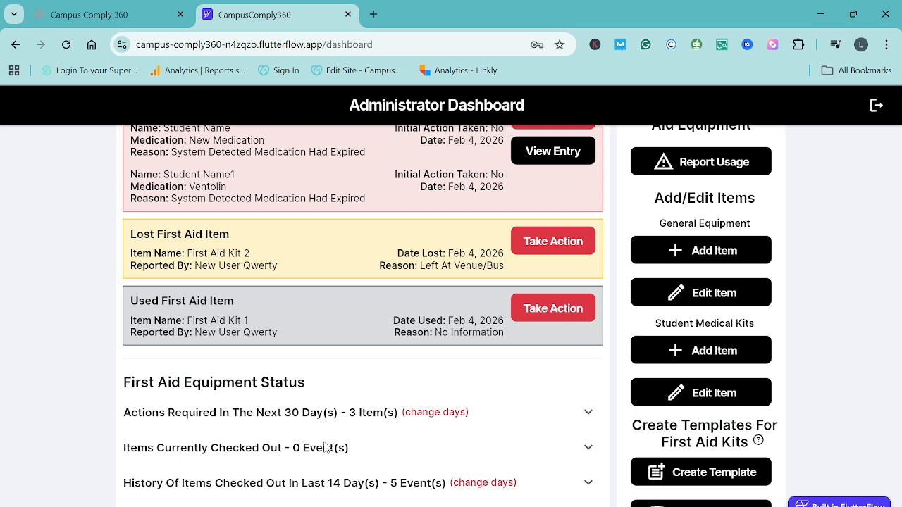
{"action": "left_click", "coordinate": [588, 413]}
{"action": "scroll", "coordinate": [483, 409], "scroll_direction": "down", "scroll_amount": 1}
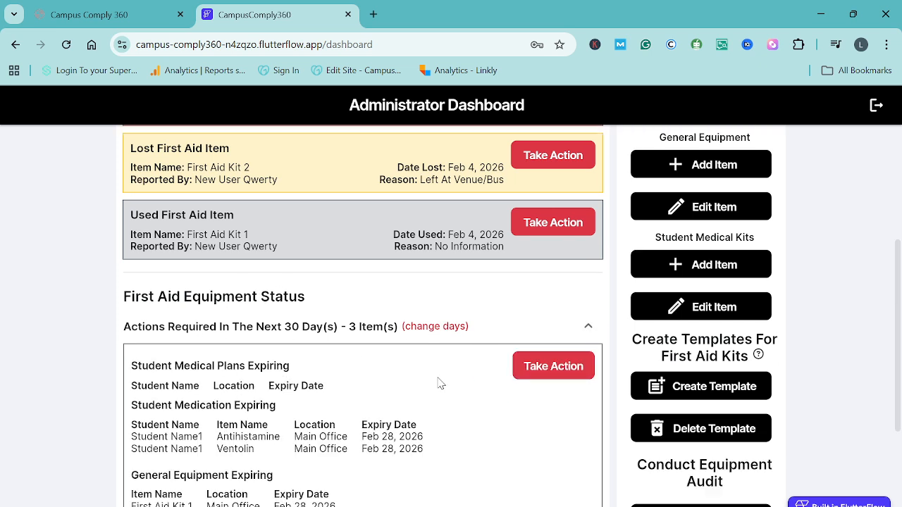
{"action": "scroll", "coordinate": [339, 403], "scroll_direction": "down", "scroll_amount": 1}
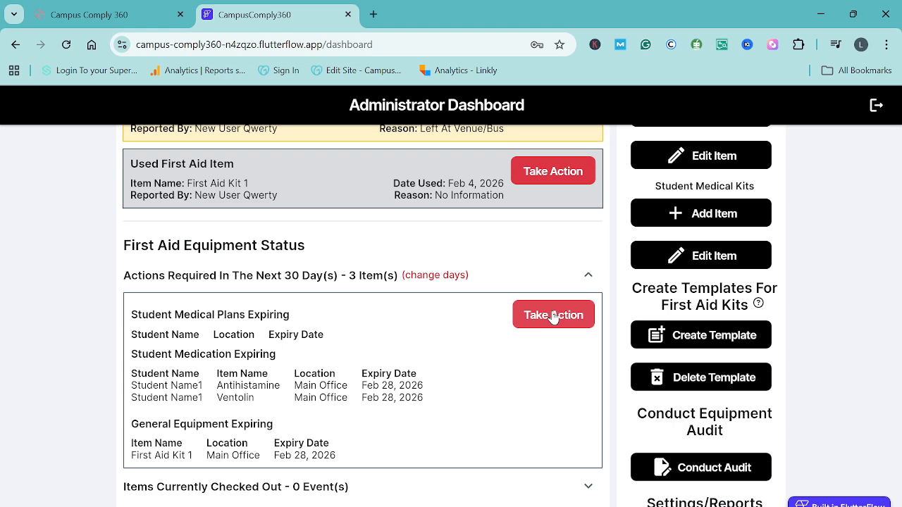
- Take action on the expired student medical plan and choose the affected student
{"action": "scroll", "coordinate": [398, 170], "scroll_direction": "up", "scroll_amount": 4}
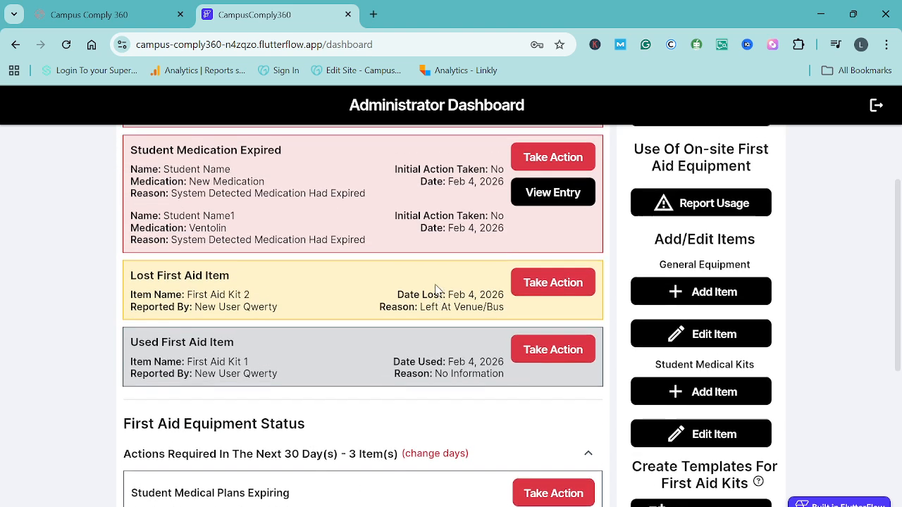
{"action": "scroll", "coordinate": [391, 256], "scroll_direction": "down", "scroll_amount": 5}
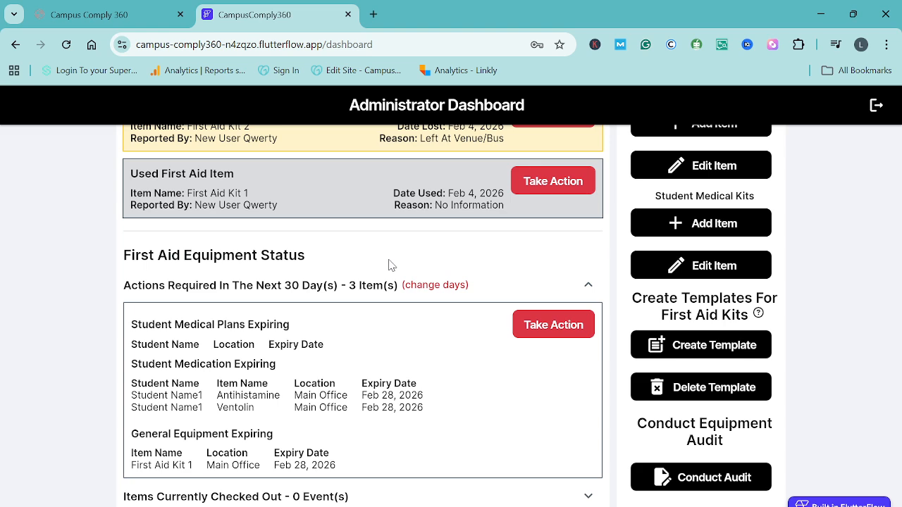
{"action": "scroll", "coordinate": [391, 265], "scroll_direction": "up", "scroll_amount": 5}
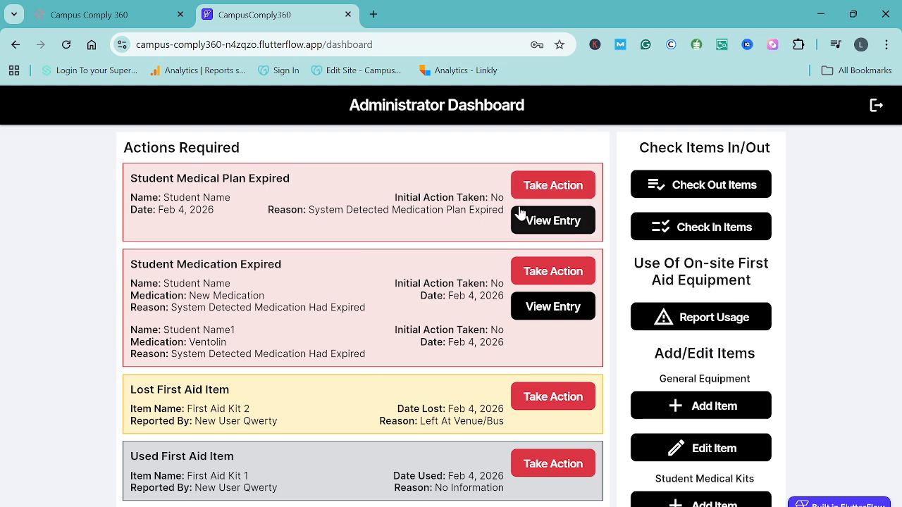
{"action": "left_click", "coordinate": [561, 189]}
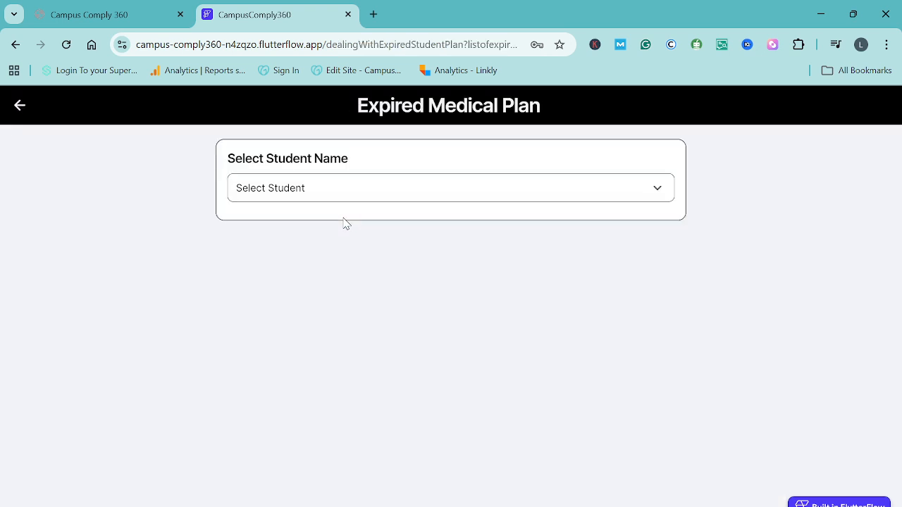
{"action": "left_click", "coordinate": [300, 192]}
{"action": "left_click", "coordinate": [276, 232]}
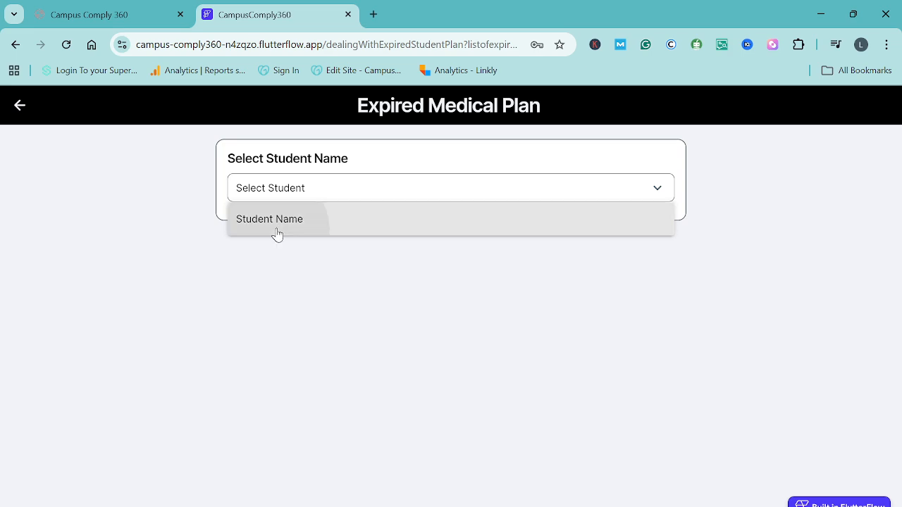
- Log the action Received Updated Medical Plan for the student and save it
{"action": "scroll", "coordinate": [358, 334], "scroll_direction": "down", "scroll_amount": 2}
{"action": "scroll", "coordinate": [358, 334], "scroll_direction": "down", "scroll_amount": 1}
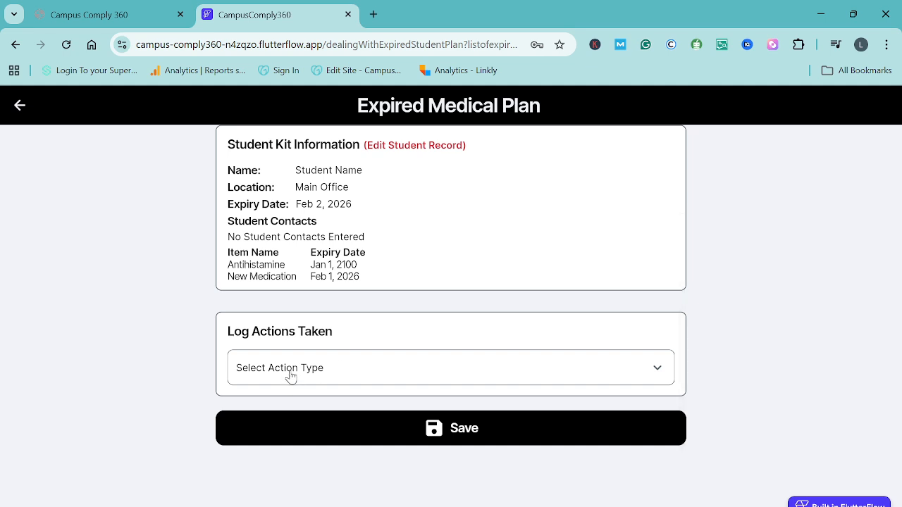
{"action": "left_click", "coordinate": [291, 376]}
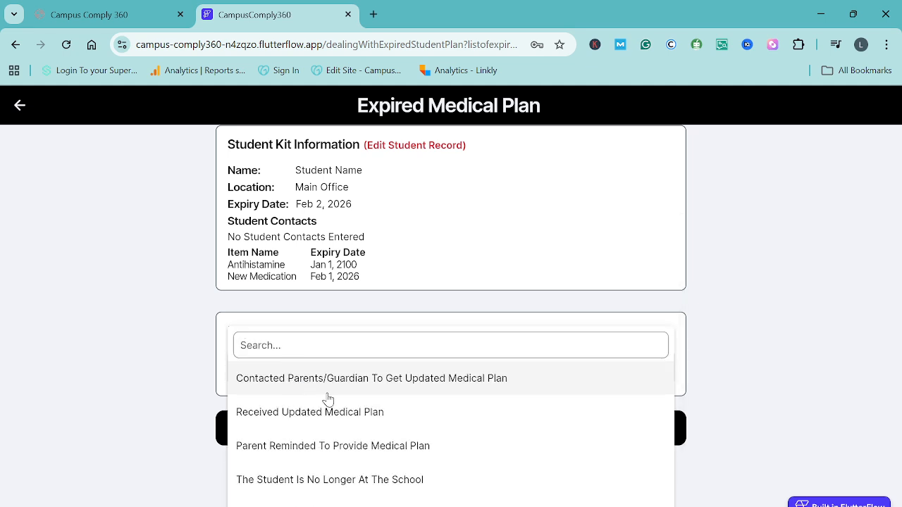
{"action": "left_click", "coordinate": [333, 422]}
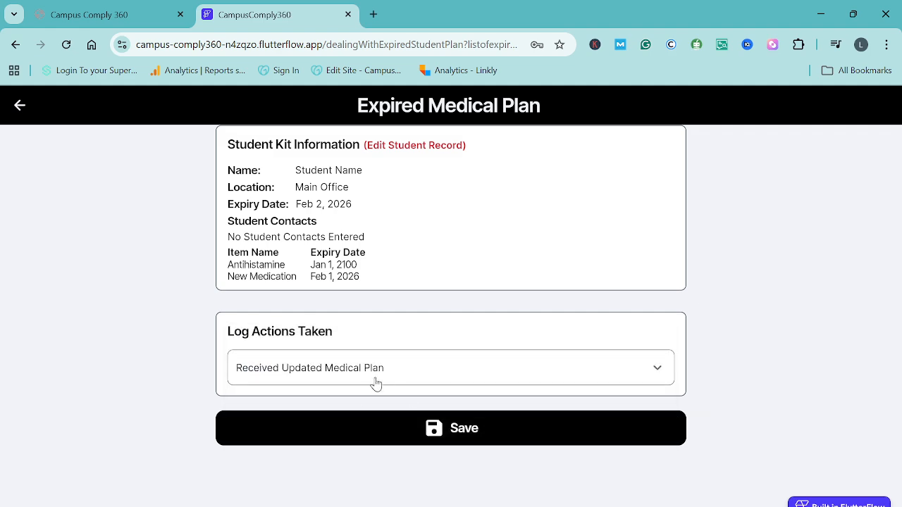
{"action": "left_click", "coordinate": [432, 433]}
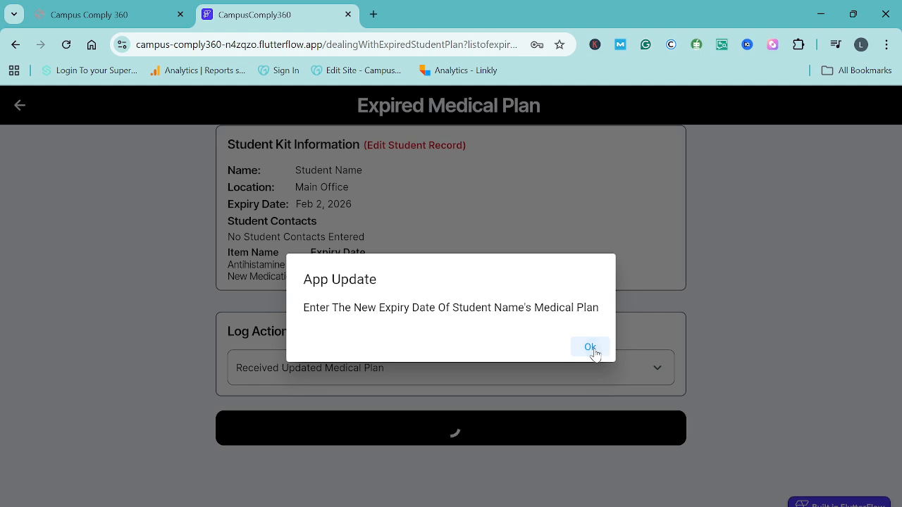
- Set the new expiry date of the student's medical plan to February 28, 2026, and acknowledge the update
{"action": "left_click", "coordinate": [593, 350]}
{"action": "left_click", "coordinate": [604, 333]}
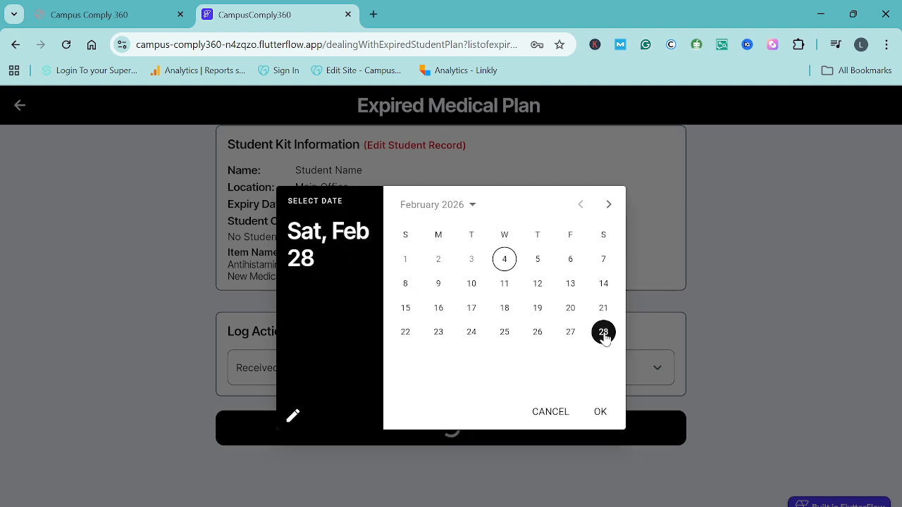
{"action": "left_click", "coordinate": [600, 414]}
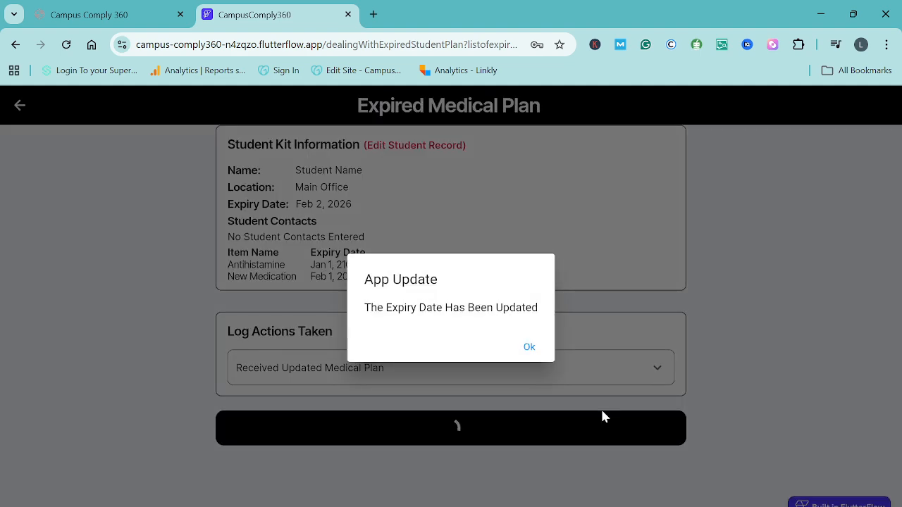
{"action": "left_click", "coordinate": [529, 348]}
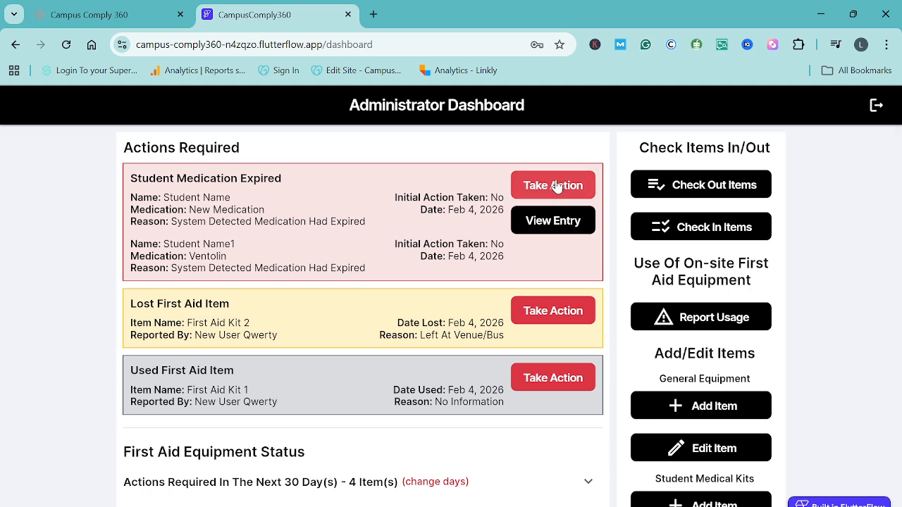
- Take action on the expired student medication and choose the student's New Medication entry
{"action": "left_click", "coordinate": [557, 185]}
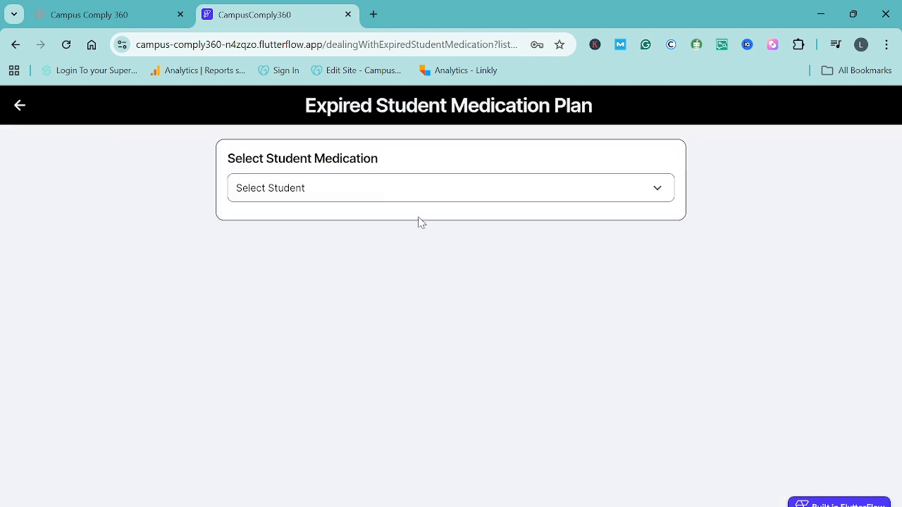
{"action": "left_click", "coordinate": [318, 192]}
{"action": "left_click", "coordinate": [332, 227]}
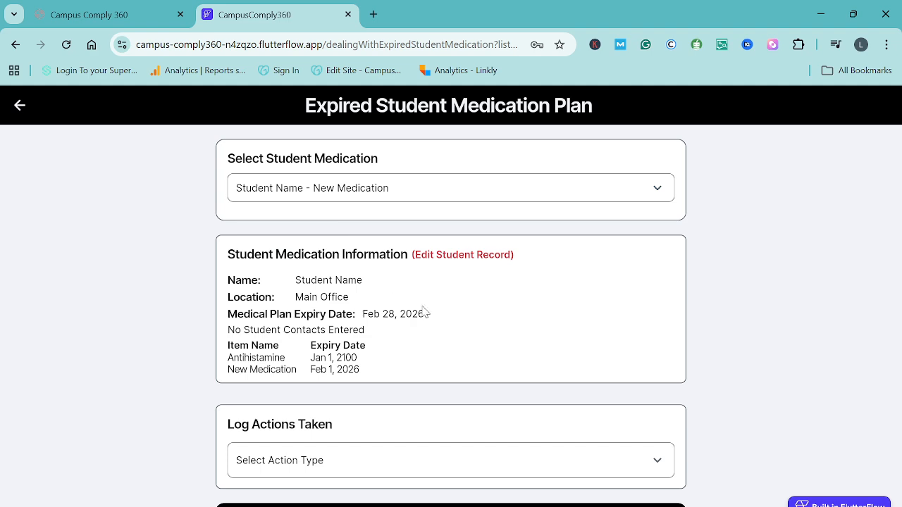
- Log that The Student Is No Longer At The School, save it, and confirm the deletion of the student's records
{"action": "scroll", "coordinate": [421, 310], "scroll_direction": "down", "scroll_amount": 1}
{"action": "left_click", "coordinate": [338, 399]}
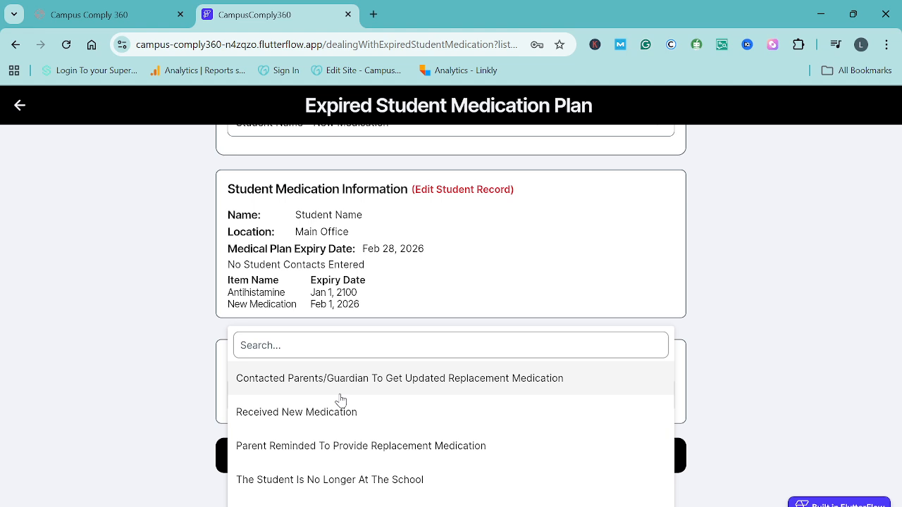
{"action": "left_click", "coordinate": [395, 480]}
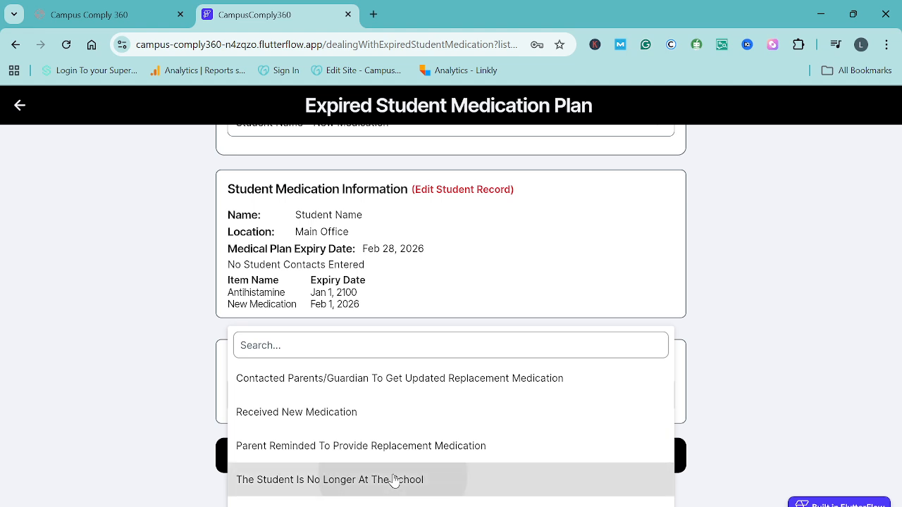
{"action": "scroll", "coordinate": [384, 457], "scroll_direction": "down", "scroll_amount": 1}
{"action": "scroll", "coordinate": [385, 454], "scroll_direction": "down", "scroll_amount": 2}
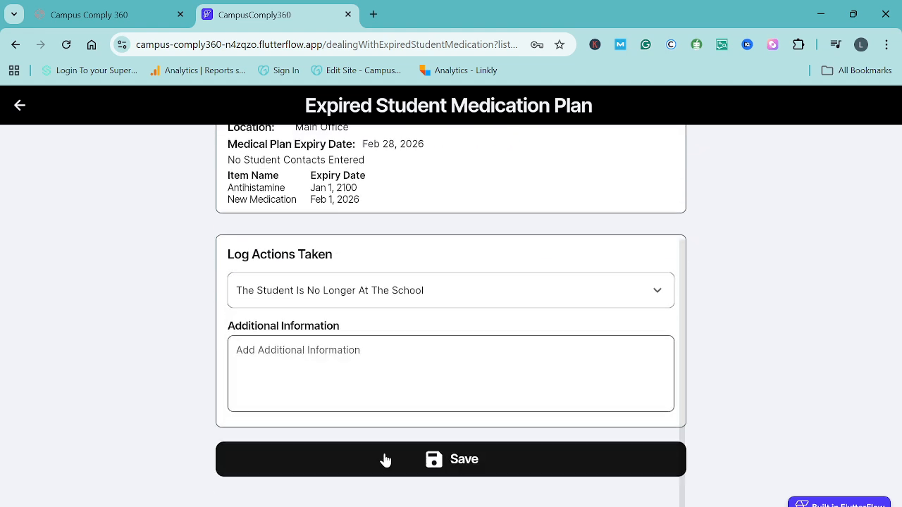
{"action": "left_click", "coordinate": [463, 459]}
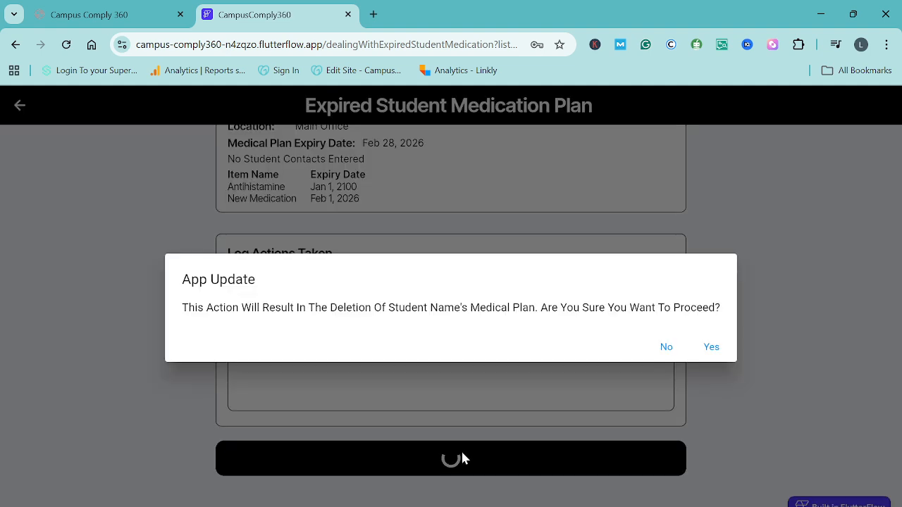
{"action": "left_click", "coordinate": [712, 351]}
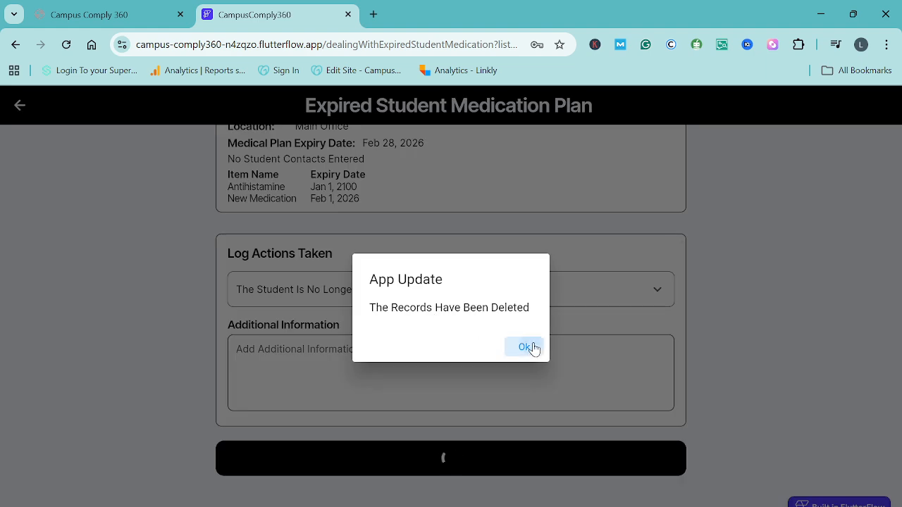
{"action": "left_click", "coordinate": [525, 347]}
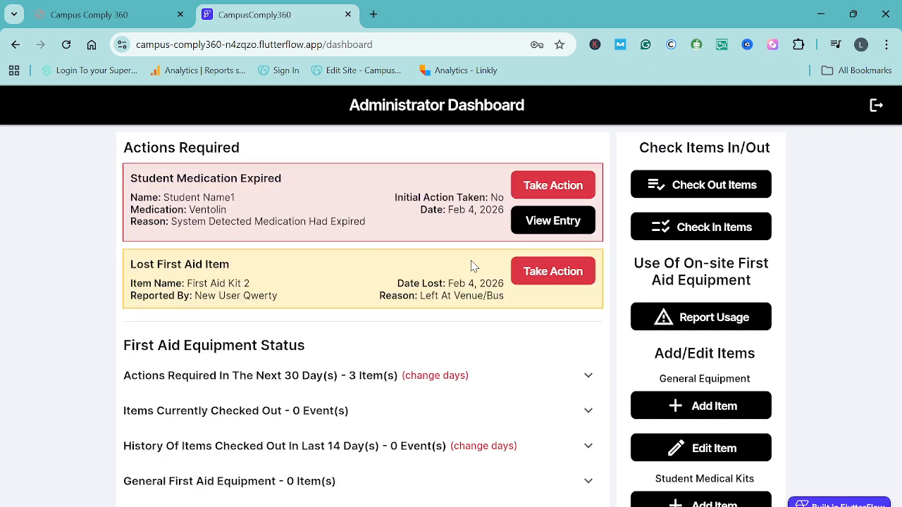
- Take action on the lost first aid item and remove First Aid Kit 2 as lost equipment
{"action": "scroll", "coordinate": [471, 266], "scroll_direction": "down", "scroll_amount": 1}
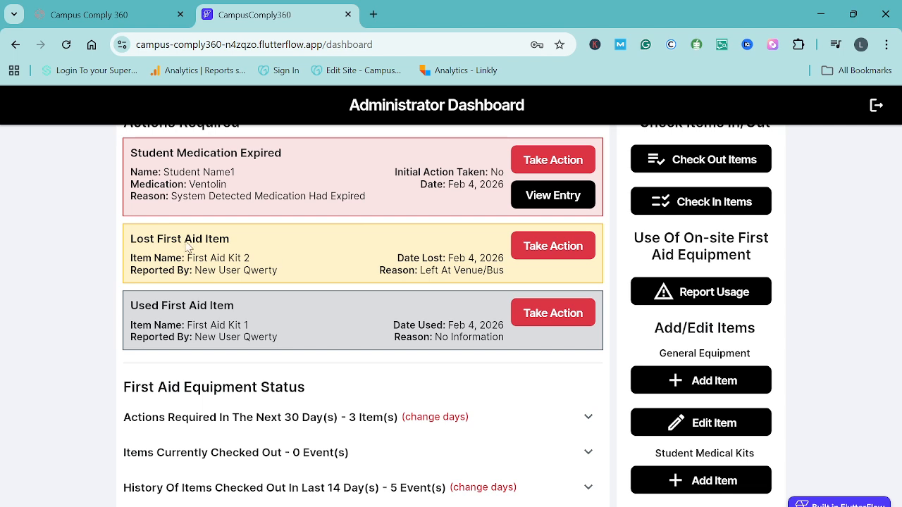
{"action": "left_click", "coordinate": [547, 247]}
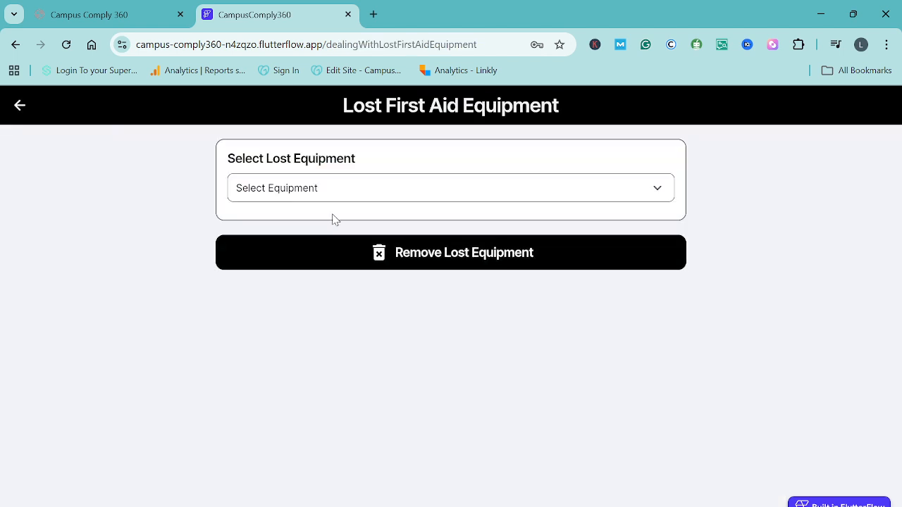
{"action": "left_click", "coordinate": [294, 195]}
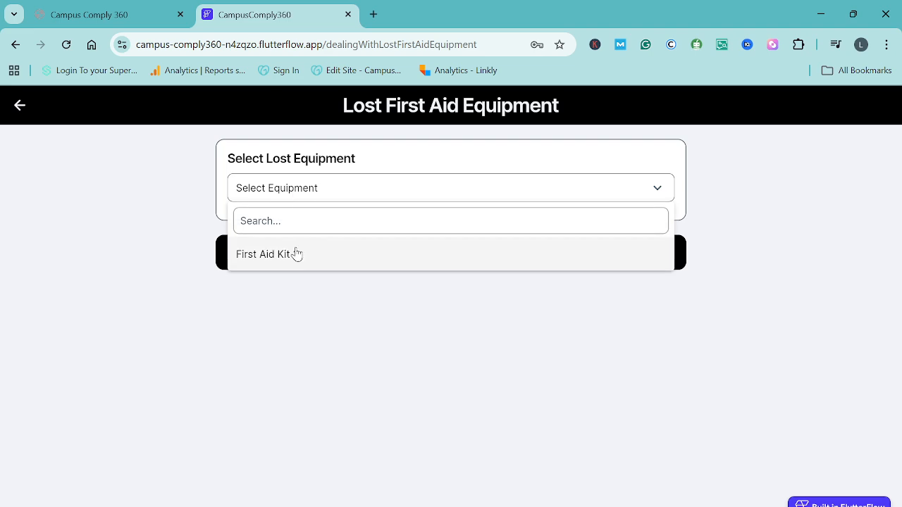
{"action": "left_click", "coordinate": [296, 254]}
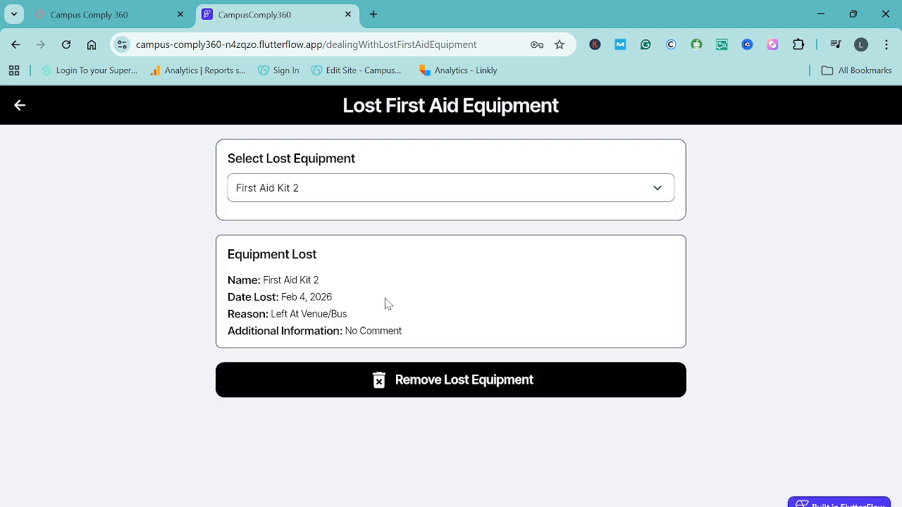
{"action": "left_click", "coordinate": [459, 383]}
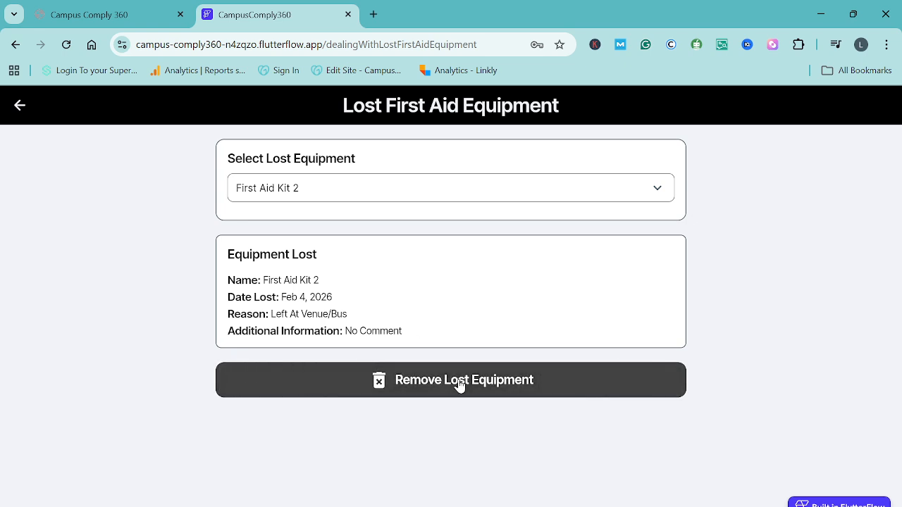
{"action": "left_click", "coordinate": [459, 383]}
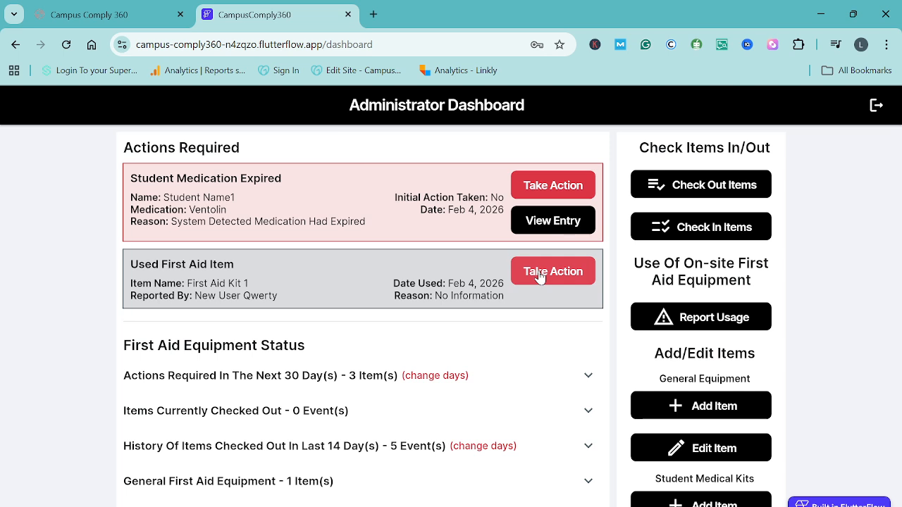
- Take action on the used first aid item and choose First Aid Kit 1 as the used equipment
{"action": "left_click", "coordinate": [539, 276]}
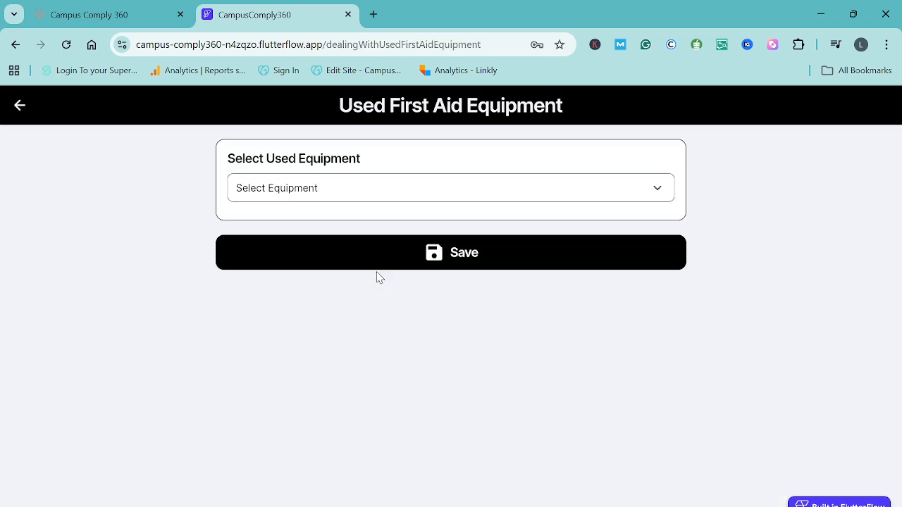
{"action": "left_click", "coordinate": [282, 202]}
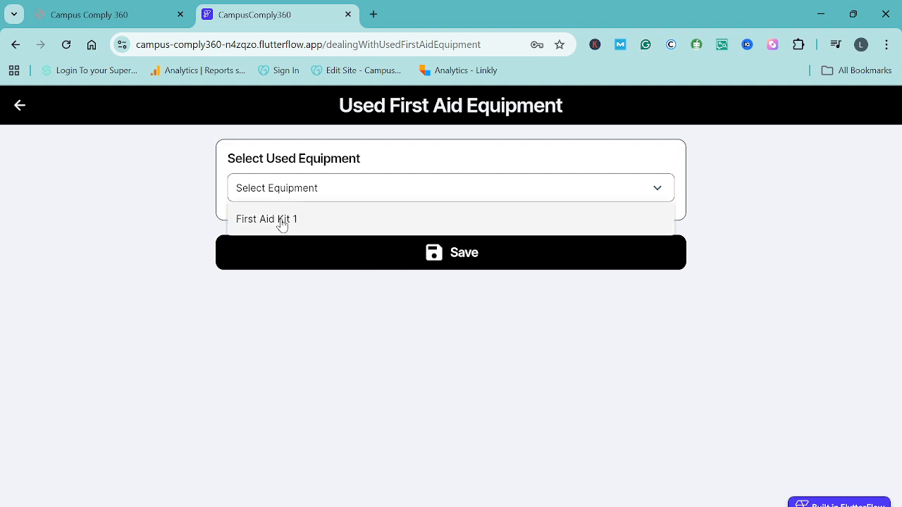
{"action": "left_click", "coordinate": [282, 221]}
- Log "Items in first aid kit restocked" as the action taken for the used First Aid Kit 1
{"action": "scroll", "coordinate": [387, 338], "scroll_direction": "down", "scroll_amount": 2}
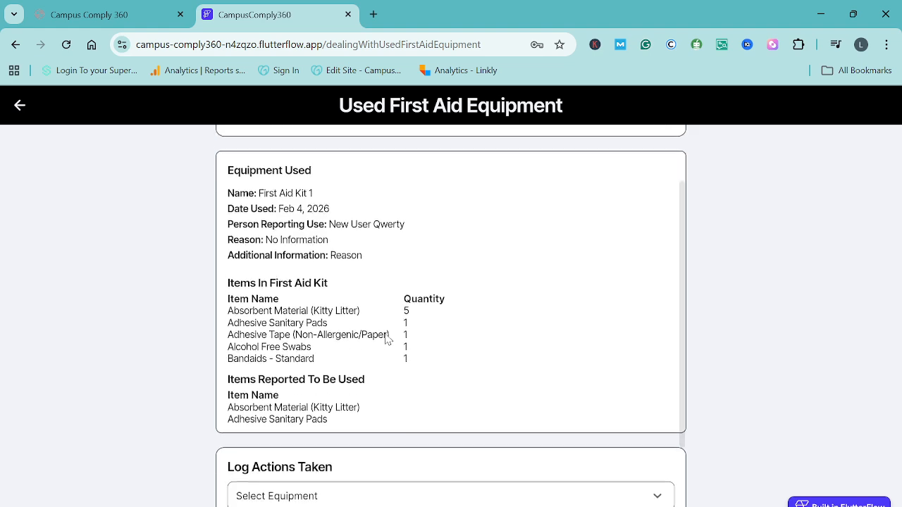
{"action": "scroll", "coordinate": [386, 339], "scroll_direction": "up", "scroll_amount": 2}
{"action": "scroll", "coordinate": [387, 339], "scroll_direction": "down", "scroll_amount": 1}
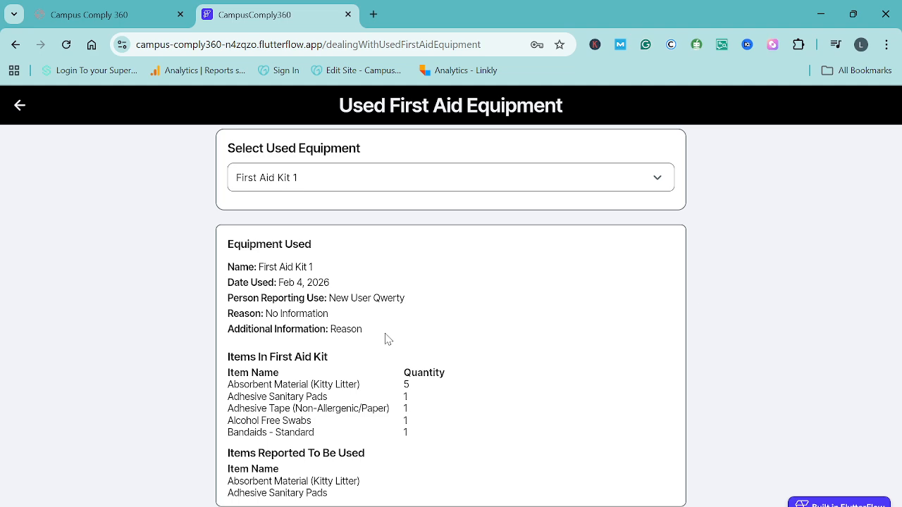
{"action": "scroll", "coordinate": [433, 345], "scroll_direction": "down", "scroll_amount": 3}
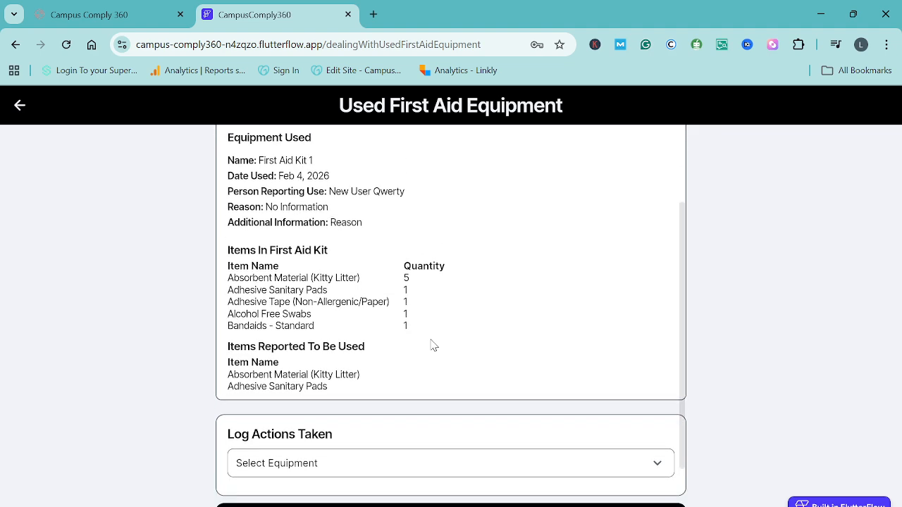
{"action": "scroll", "coordinate": [397, 256], "scroll_direction": "up", "scroll_amount": 3}
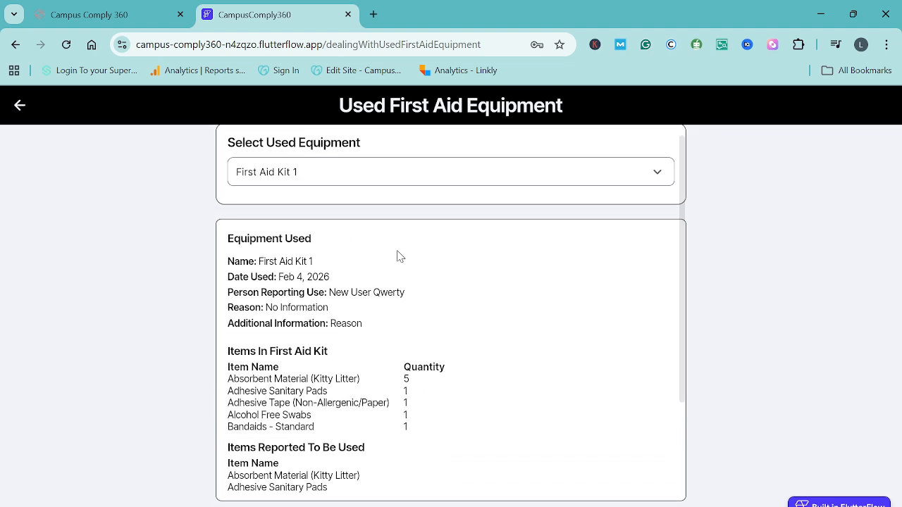
{"action": "scroll", "coordinate": [413, 382], "scroll_direction": "down", "scroll_amount": 2}
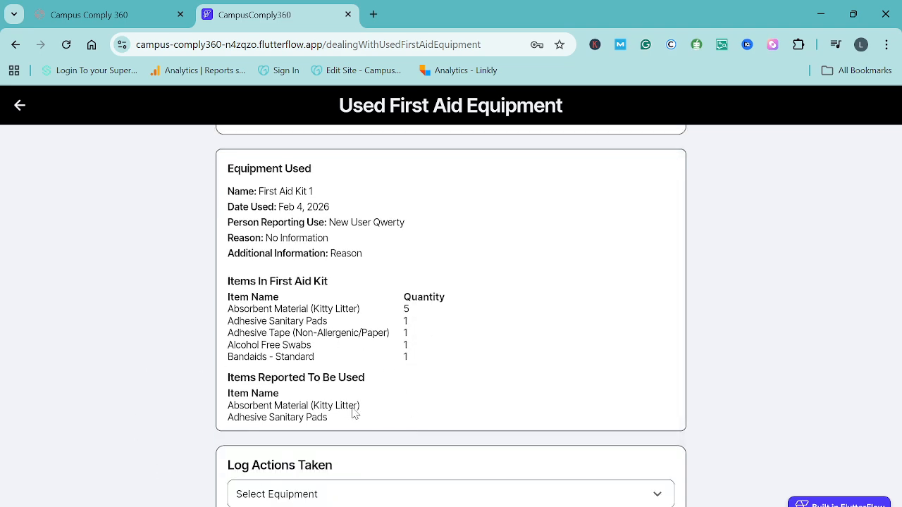
{"action": "scroll", "coordinate": [371, 416], "scroll_direction": "down", "scroll_amount": 1}
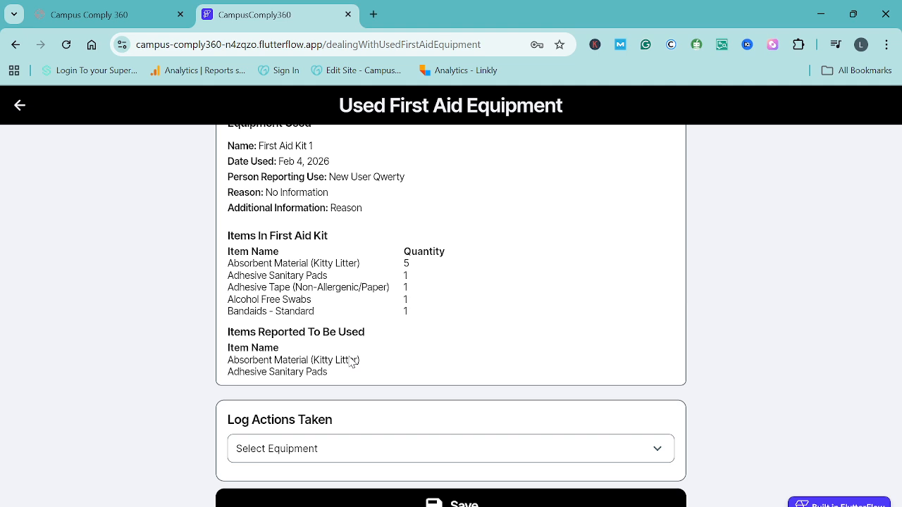
{"action": "left_click", "coordinate": [378, 450]}
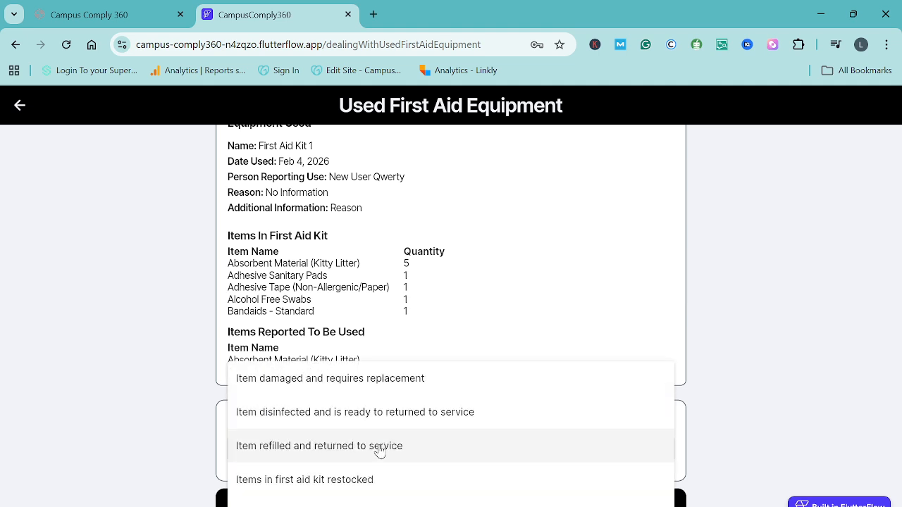
{"action": "left_click", "coordinate": [321, 486]}
- Add Absorbent Material (Kitty Litter) with a quantity of 2 to the list of consumed items
{"action": "scroll", "coordinate": [444, 348], "scroll_direction": "down", "scroll_amount": 3}
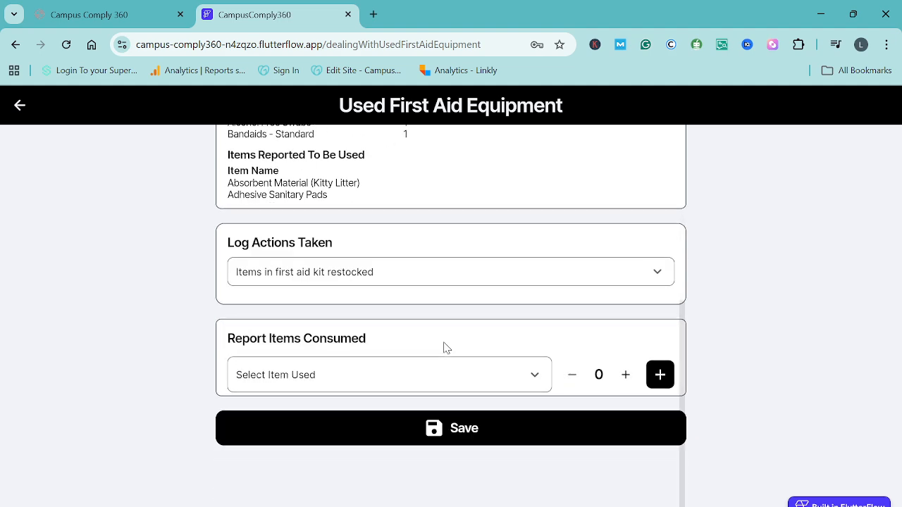
{"action": "left_click", "coordinate": [536, 385]}
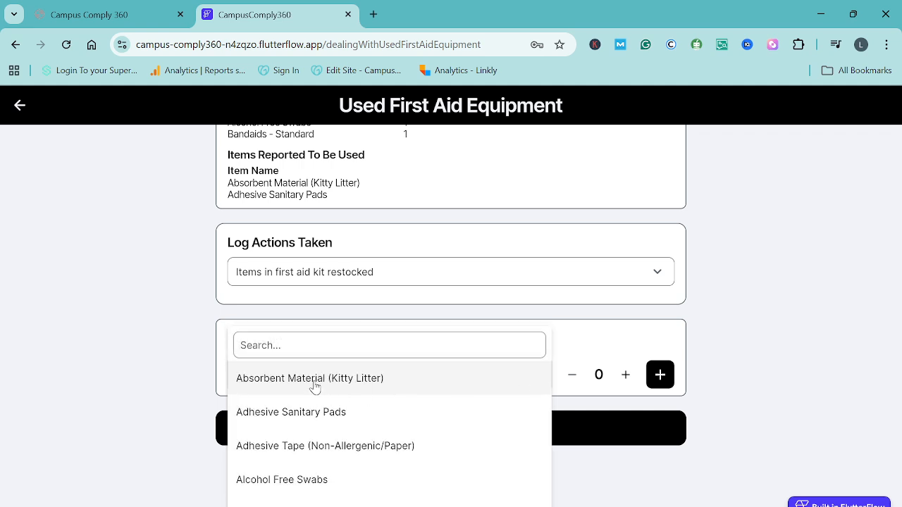
{"action": "left_click", "coordinate": [314, 380]}
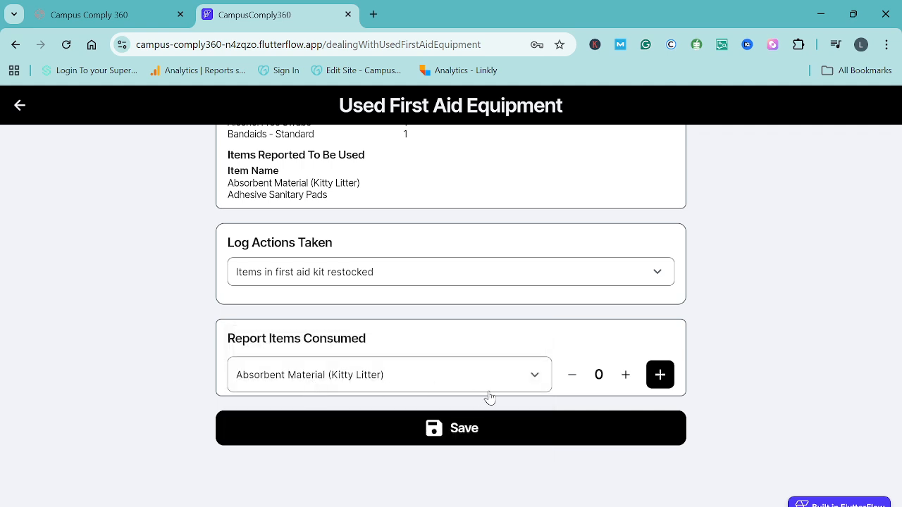
{"action": "left_click", "coordinate": [623, 375]}
{"action": "left_click", "coordinate": [624, 375]}
{"action": "left_click", "coordinate": [661, 376]}
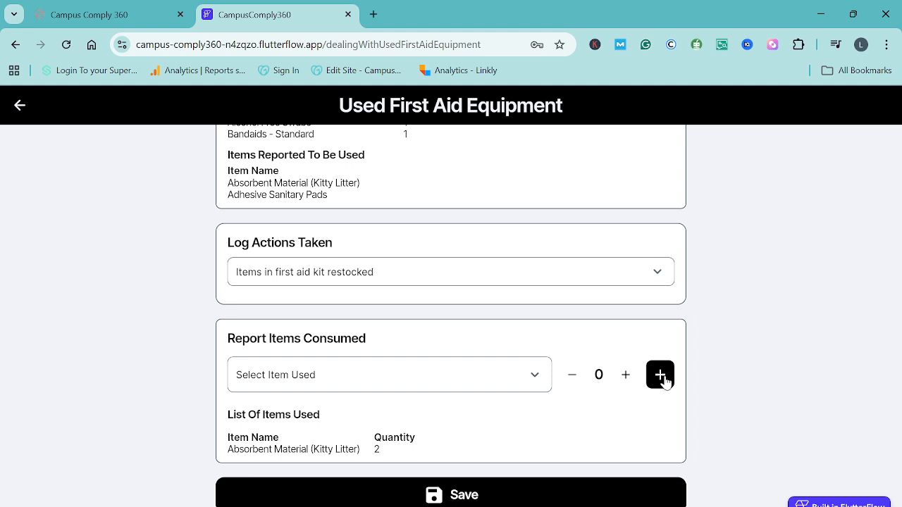
- Add Adhesive Sanitary Pads with a quantity of 2 to the consumed items and save the First Aid Kit 1 record
{"action": "left_click", "coordinate": [536, 380]}
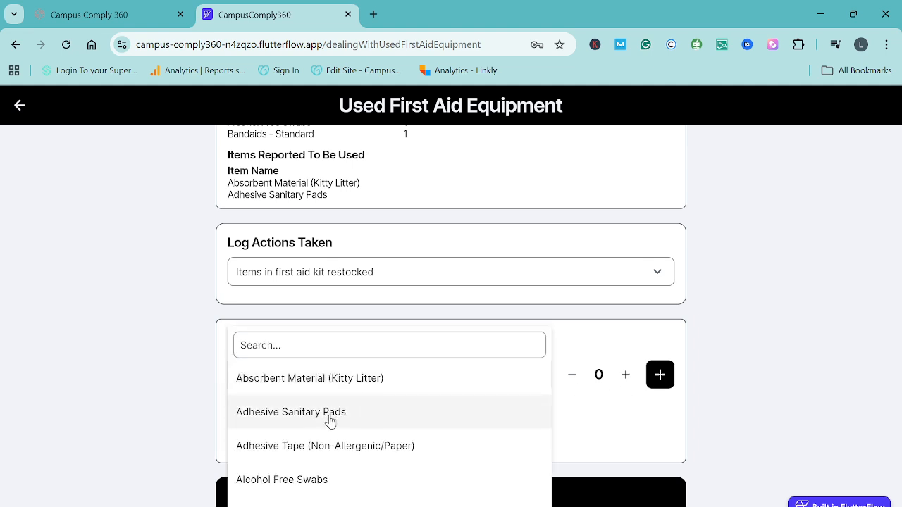
{"action": "left_click", "coordinate": [387, 417]}
{"action": "left_click", "coordinate": [624, 375]}
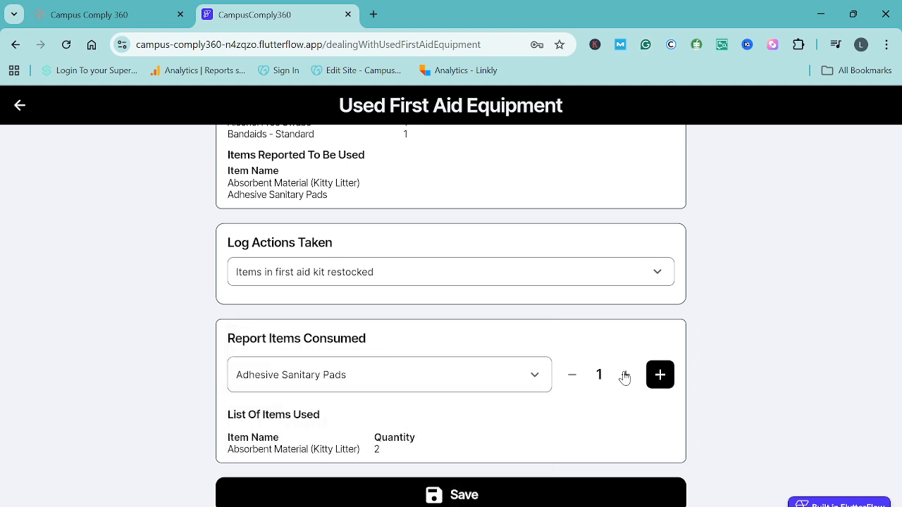
{"action": "left_click", "coordinate": [624, 376]}
{"action": "left_click", "coordinate": [660, 375]}
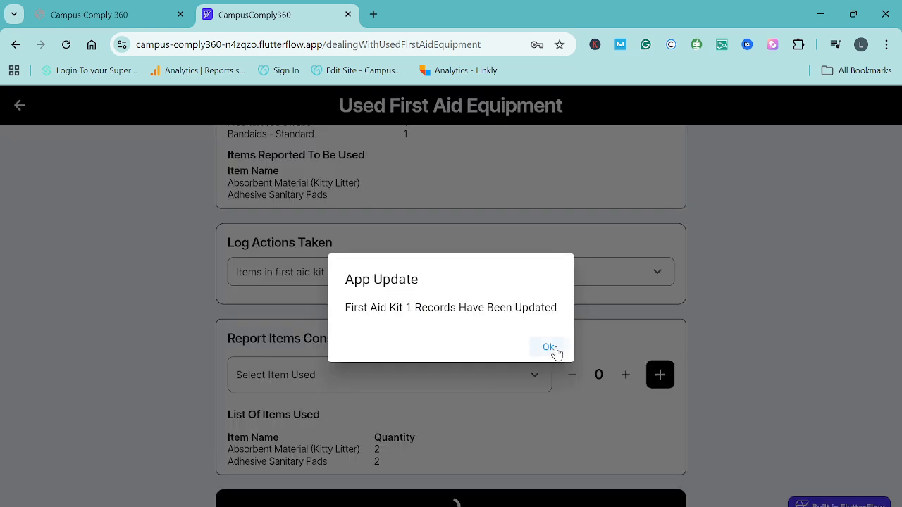
{"action": "left_click", "coordinate": [550, 348]}
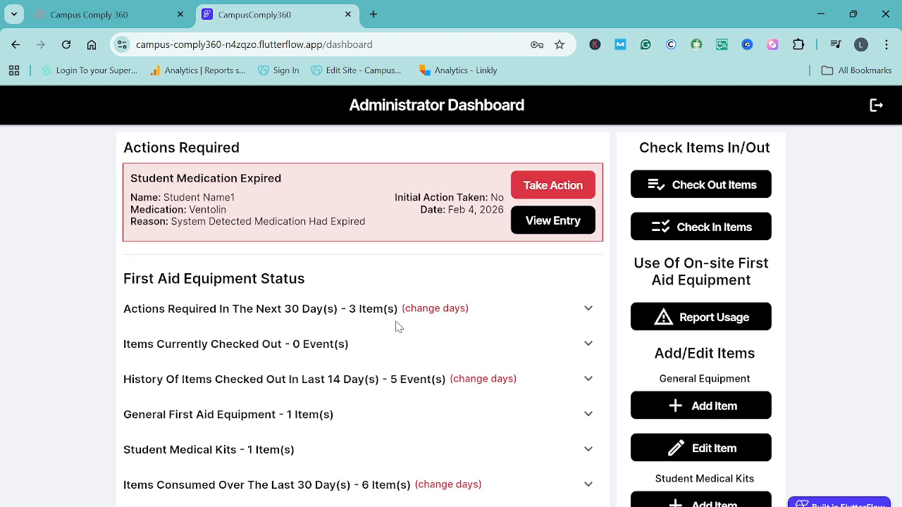
- Expand the dashboard's Items Consumed section and review the consumed item names and quantities
{"action": "scroll", "coordinate": [397, 327], "scroll_direction": "down", "scroll_amount": 3}
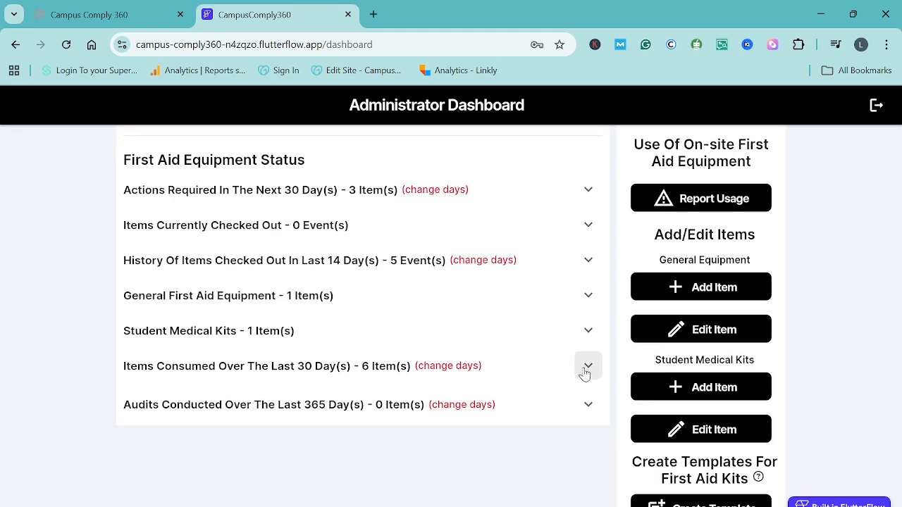
{"action": "left_click", "coordinate": [588, 366]}
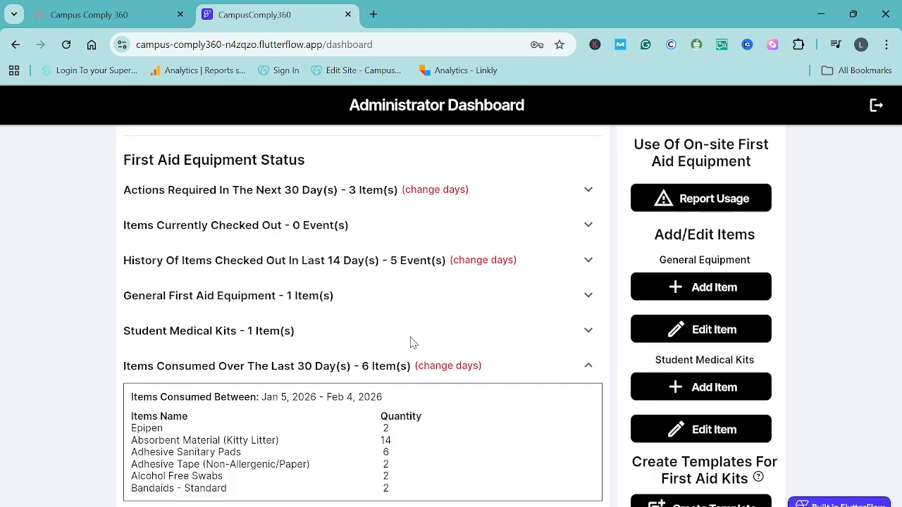
{"action": "scroll", "coordinate": [410, 342], "scroll_direction": "down", "scroll_amount": 2}
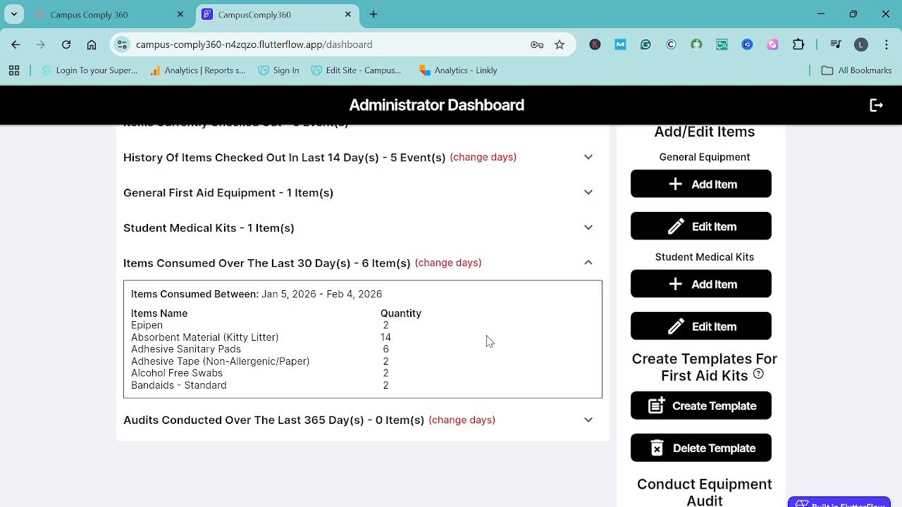
- Change the number of days displayed for Items Consumed to 90 and save the change
{"action": "left_click", "coordinate": [448, 264]}
{"action": "left_click", "coordinate": [365, 195]}
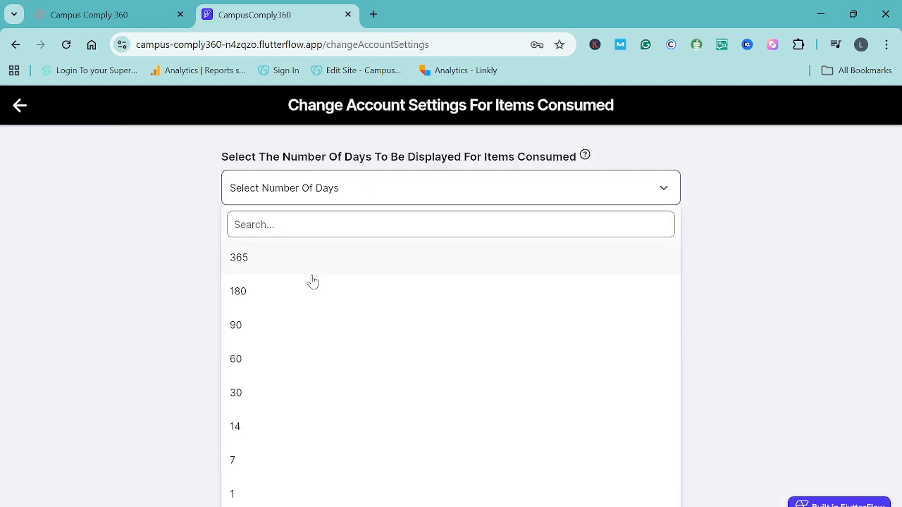
{"action": "left_click", "coordinate": [252, 332]}
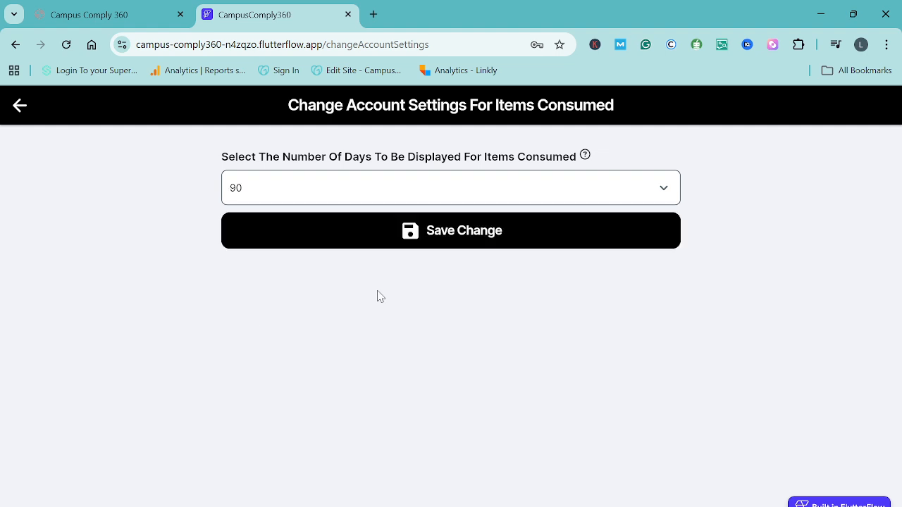
{"action": "left_click", "coordinate": [453, 240]}
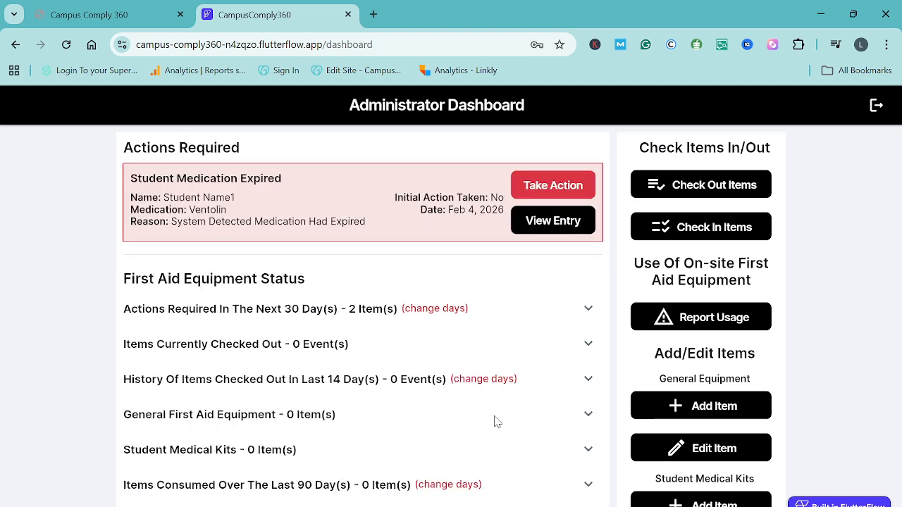
- Check the items consumed over the last 90 days on the dashboard and collapse the list
{"action": "scroll", "coordinate": [505, 409], "scroll_direction": "down", "scroll_amount": 3}
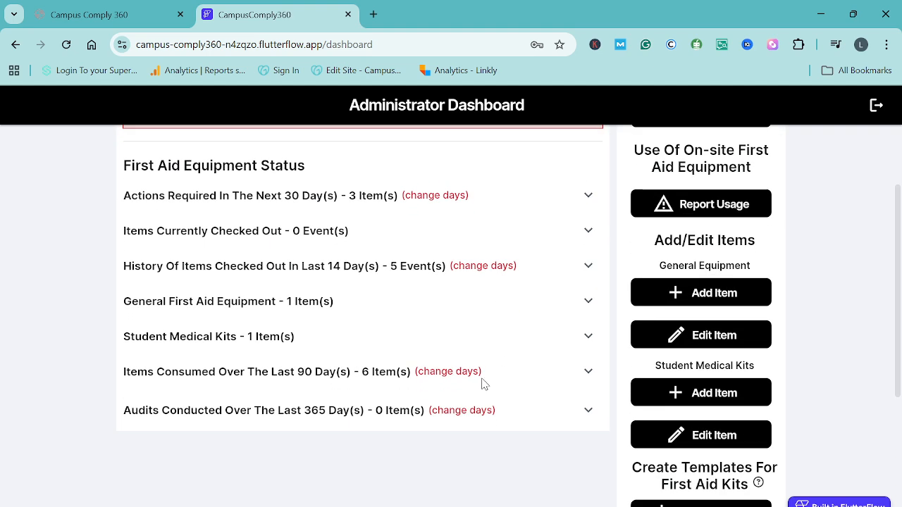
{"action": "left_click", "coordinate": [587, 372]}
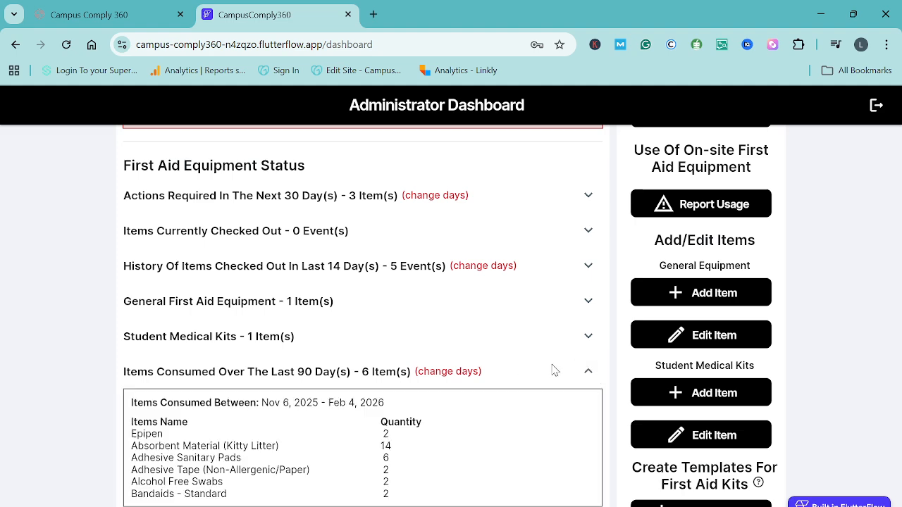
{"action": "left_click", "coordinate": [588, 372]}
{"action": "scroll", "coordinate": [596, 373], "scroll_direction": "down", "scroll_amount": 2}
{"action": "scroll", "coordinate": [596, 373], "scroll_direction": "up", "scroll_amount": 5}
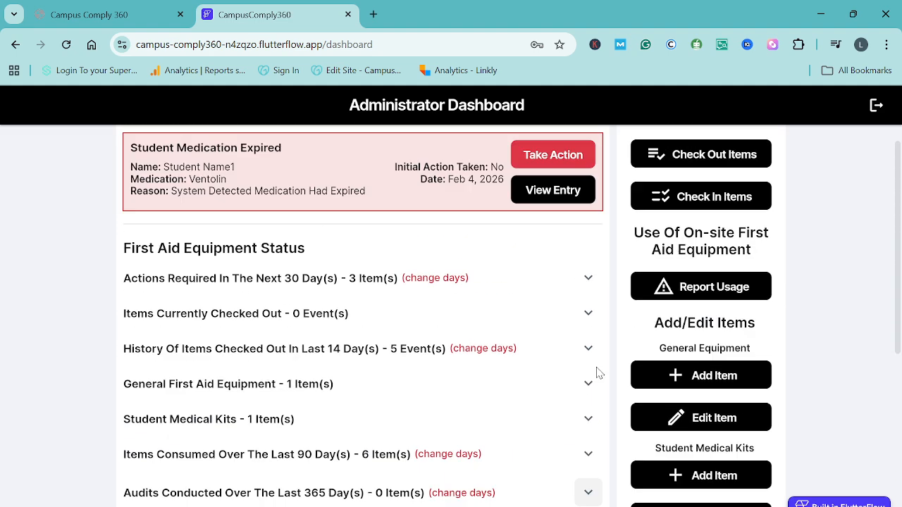